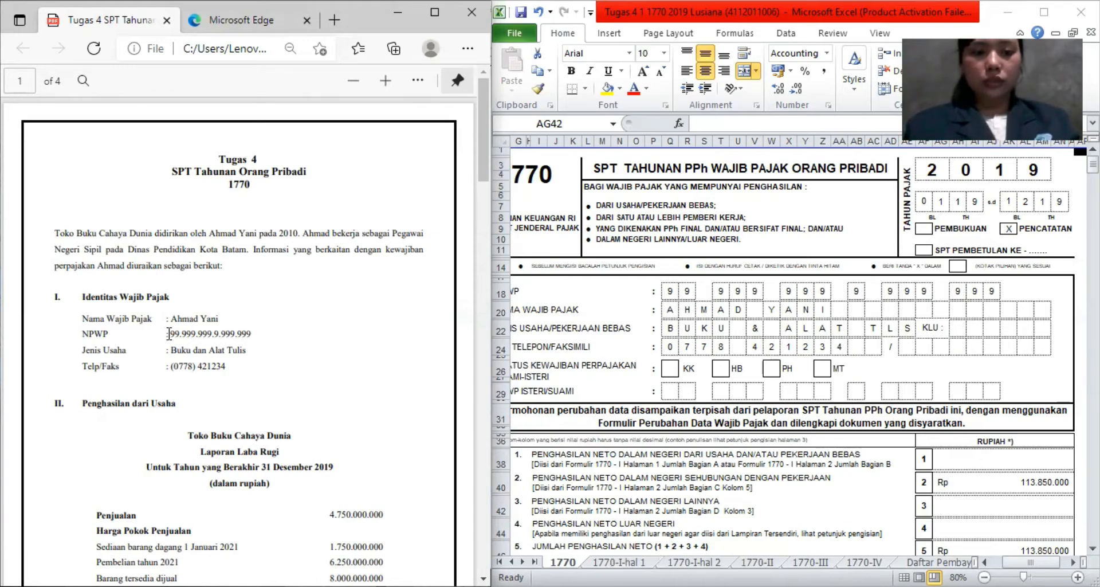
Highlight the NPWP in the assignment PDF and review net income items 3 and 4 on sheet 1770.
left_click_drag(169, 334, 245, 334)
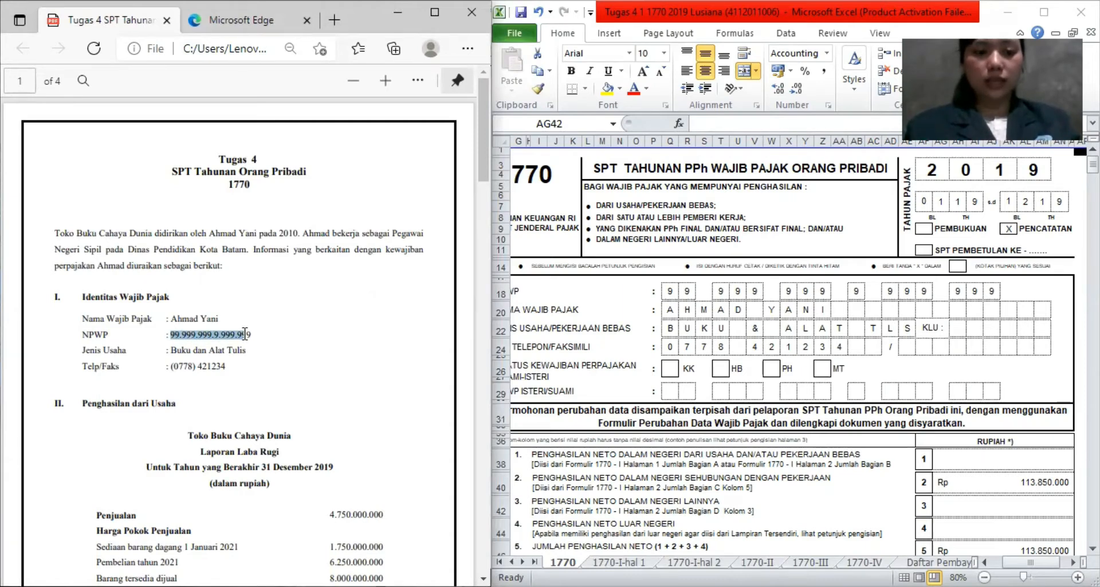
left_click_drag(245, 334, 253, 335)
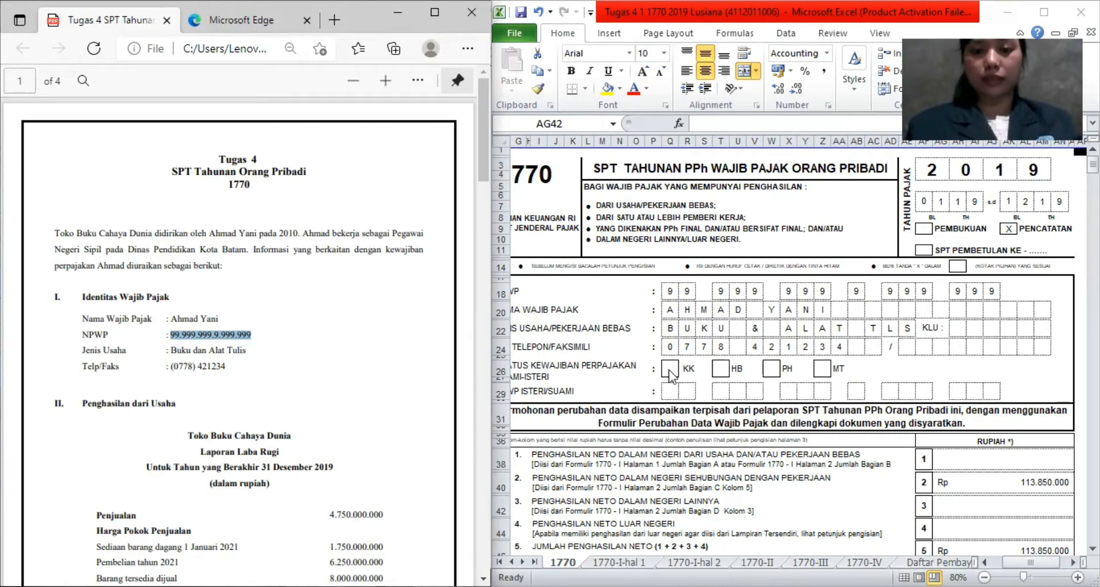
left_click(997, 501)
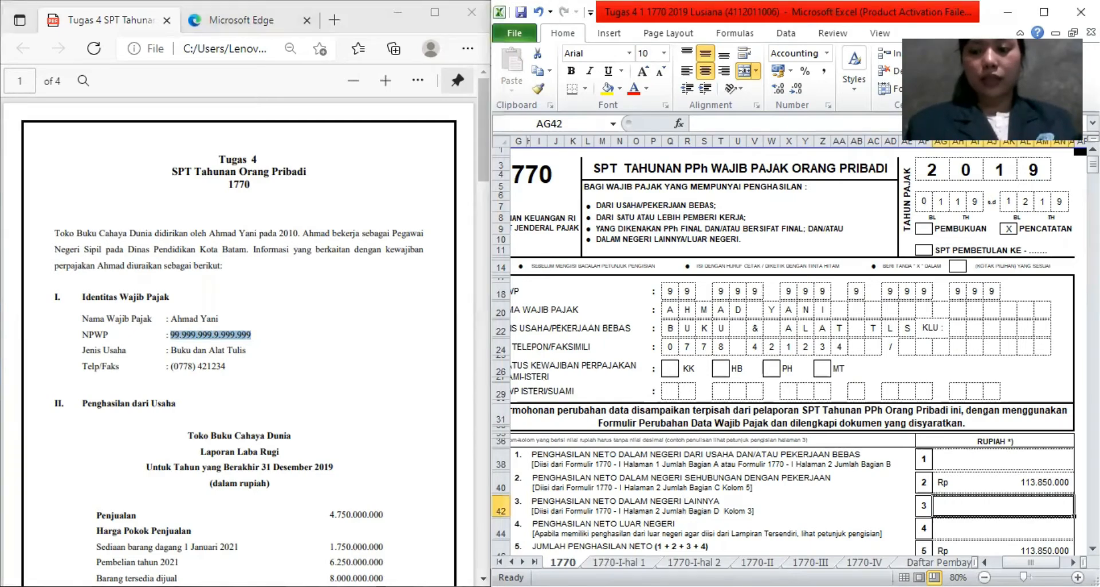
scroll(796, 343, "down", 3)
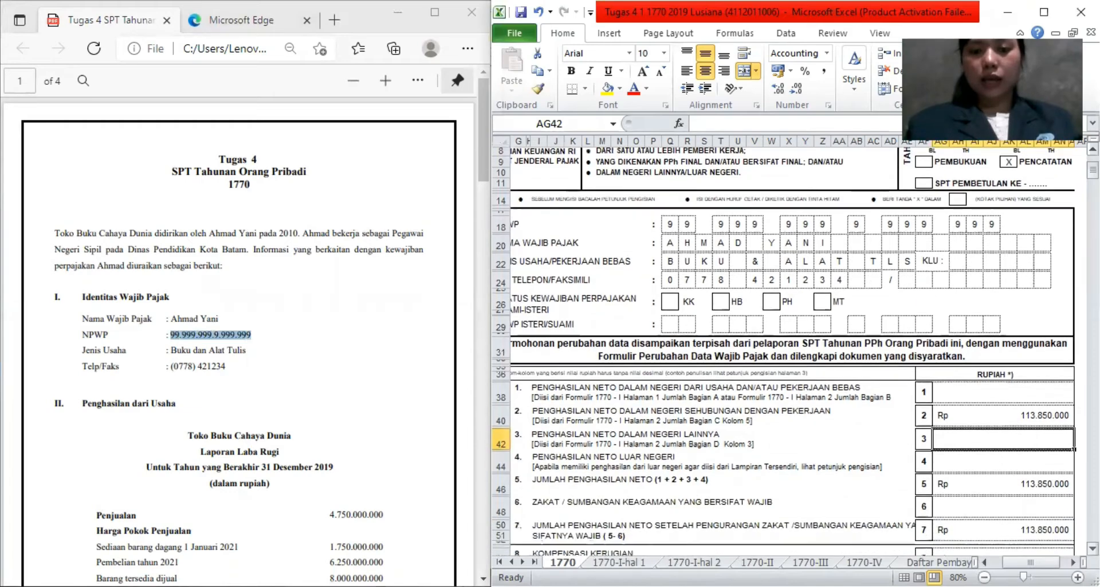
scroll(795, 344, "down", 1)
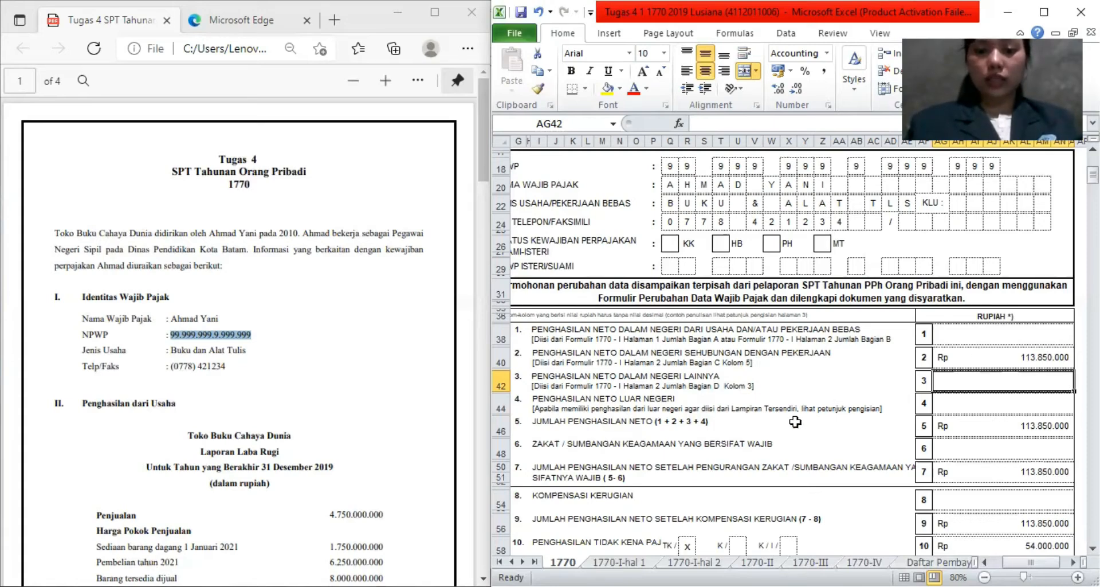
left_click(1005, 407)
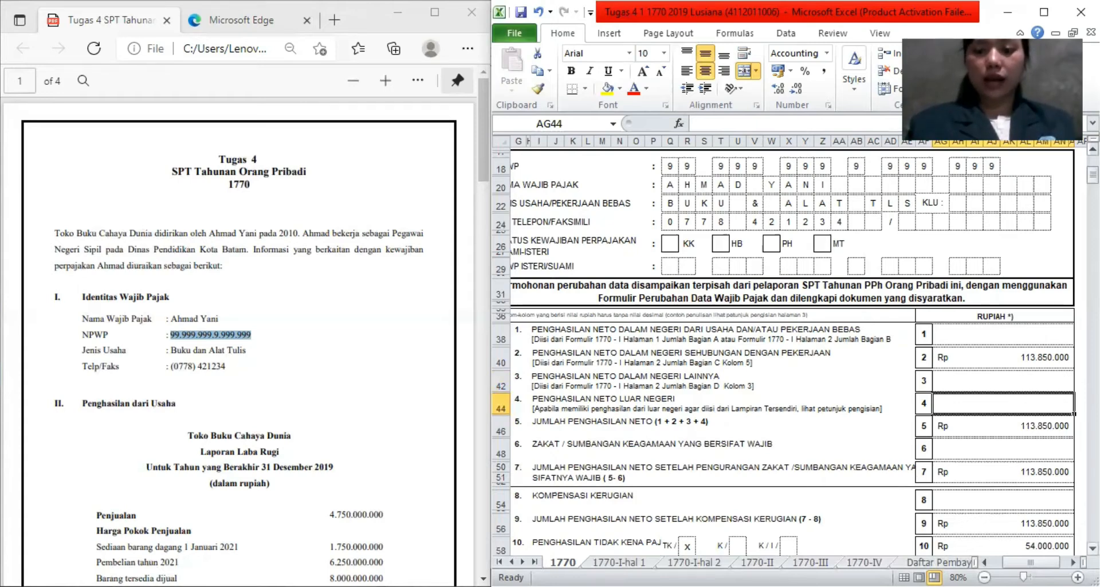
Review the income items on sheet 1770 and inspect the formula for item 11, Penghasilan Kena Pajak.
left_click(1092, 548)
left_click(1093, 549)
left_click(1093, 548)
left_click(1093, 549)
left_click(1093, 548)
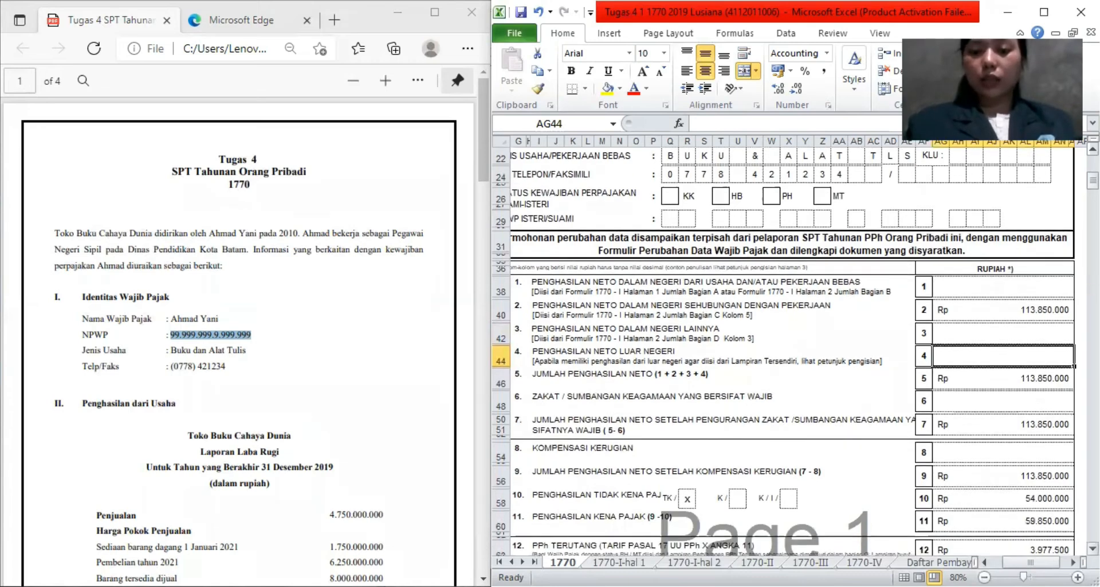
left_click(1093, 548)
left_click(1093, 548)
left_click(1092, 548)
left_click(1092, 548)
left_click(1093, 548)
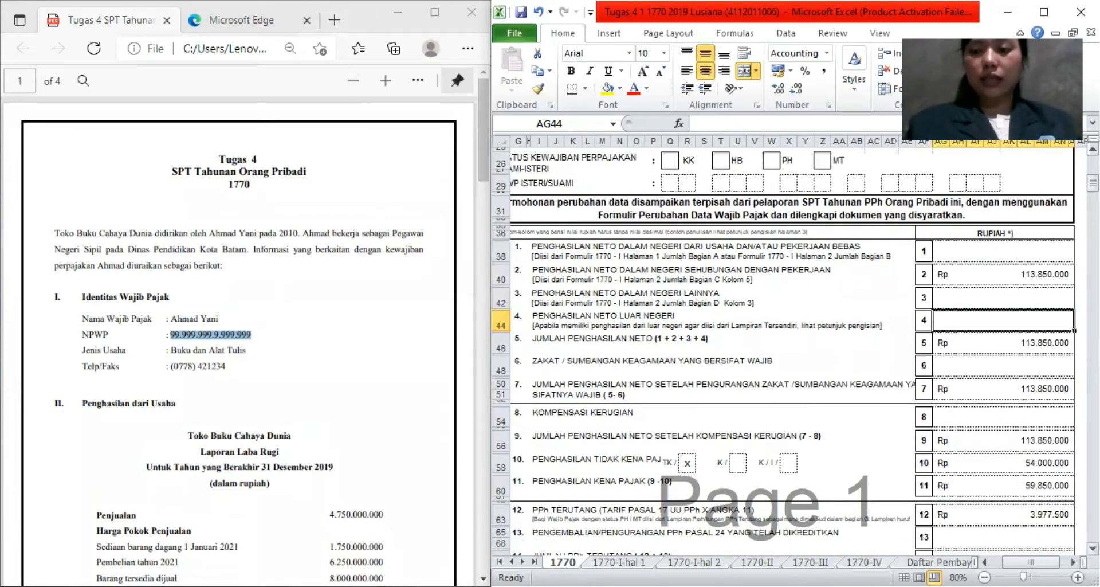
left_click(1093, 549)
left_click(1093, 548)
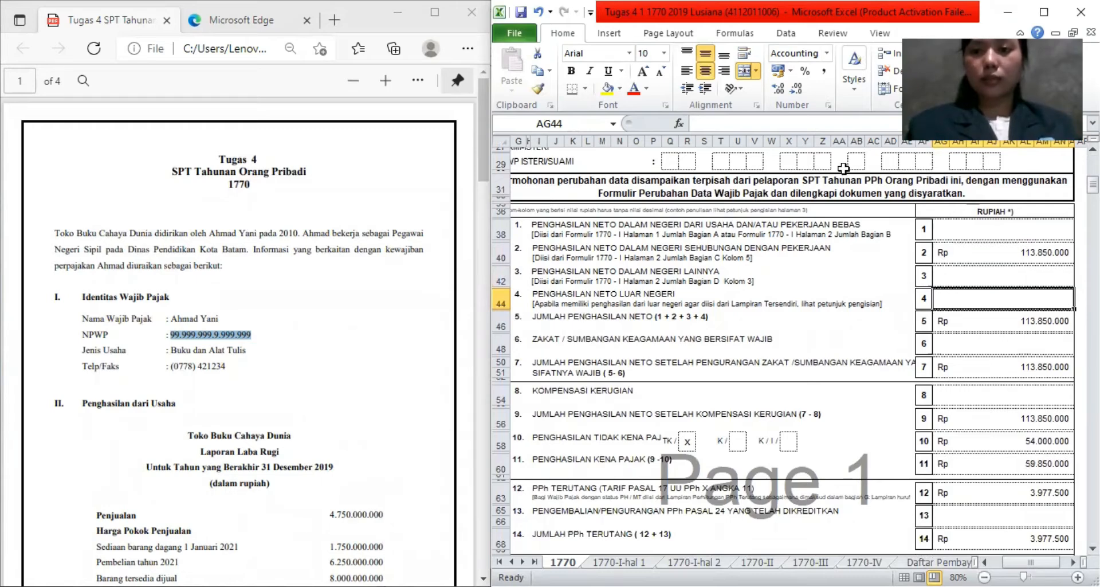
key("alt+Tab")
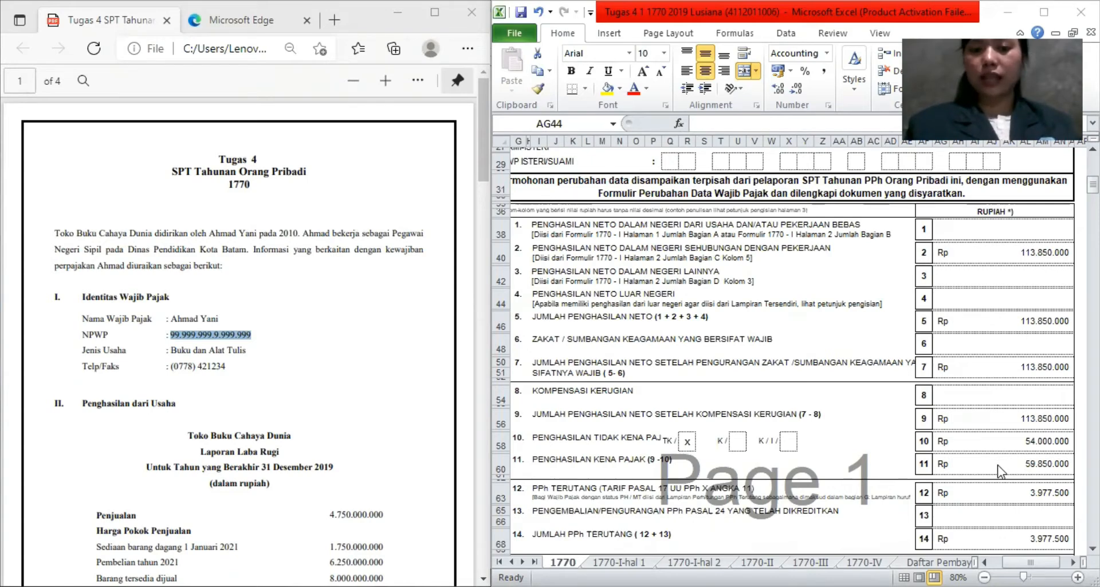
left_click(1014, 469)
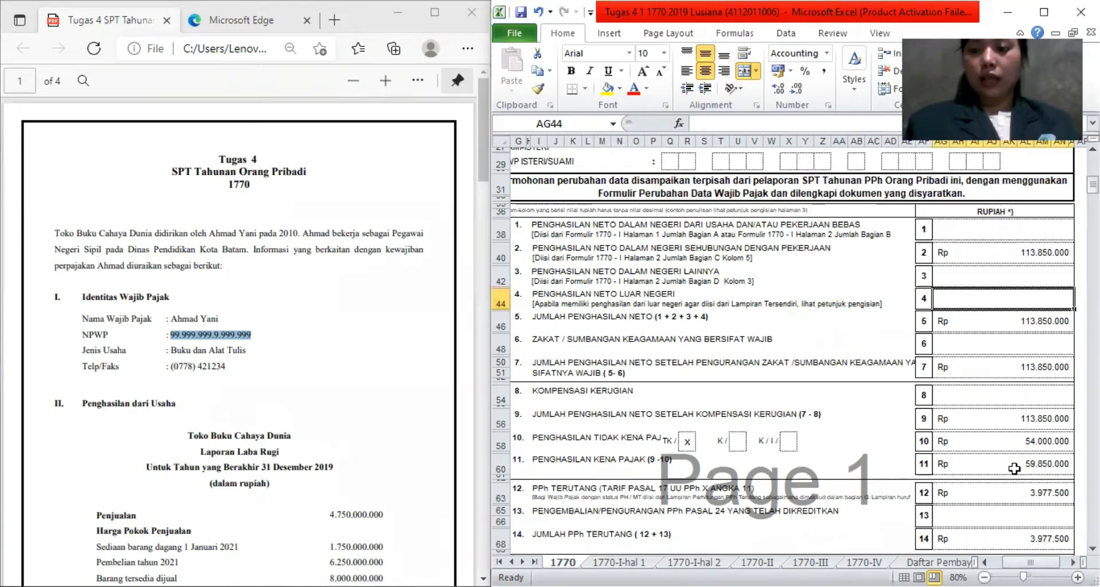
left_click(1014, 469)
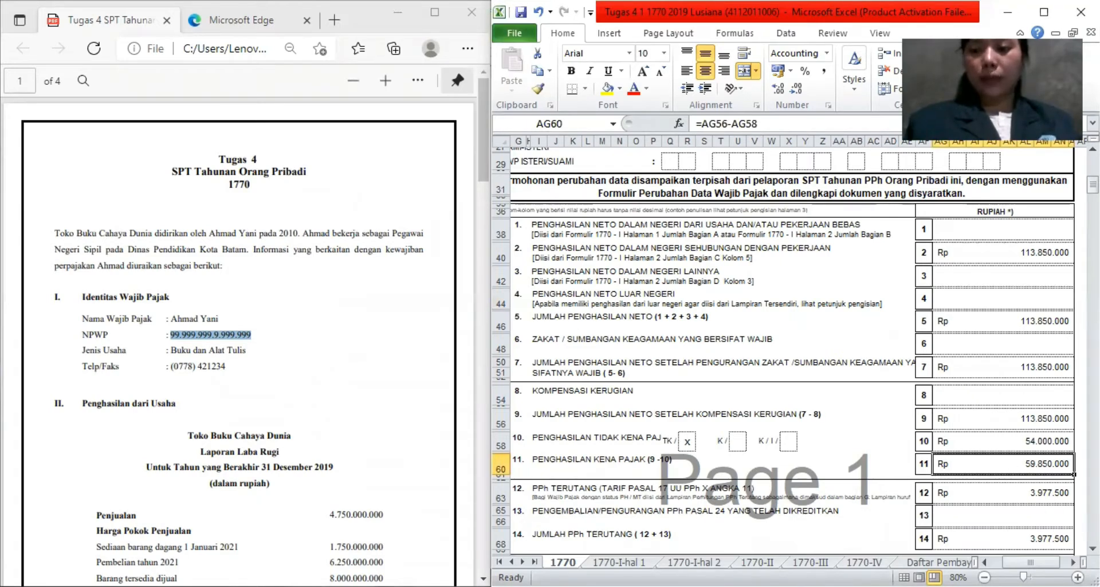
Inspect the tax payable formulas in items 12 and 14, and highlight the PPh Pasal 21 atas gaji amount in the assignment PDF.
scroll(1014, 468, "down", 3)
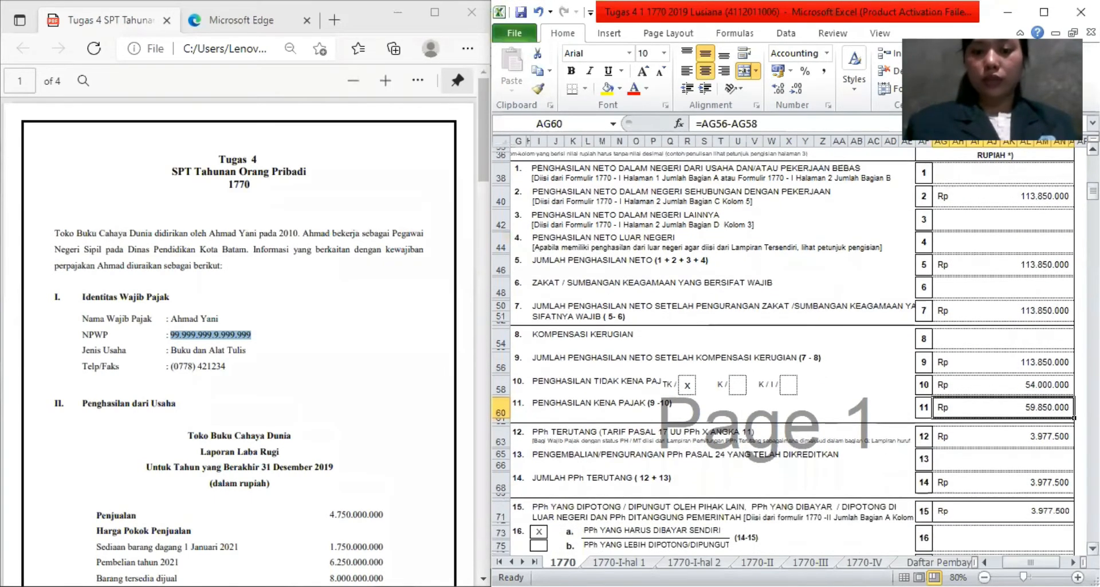
scroll(1014, 469, "down", 2)
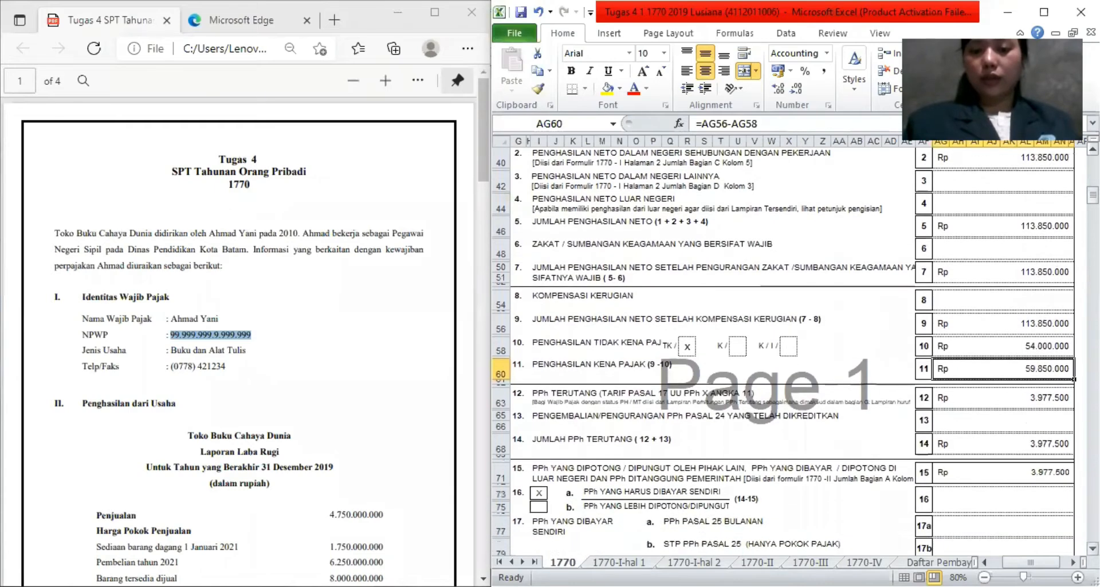
scroll(1013, 384, "down", 2)
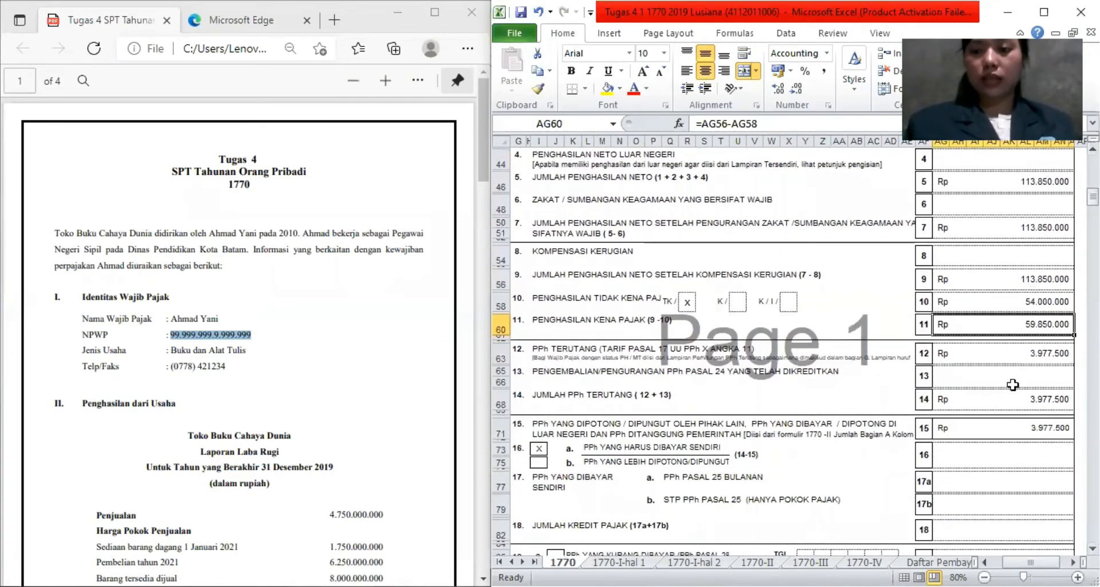
left_click(1026, 359)
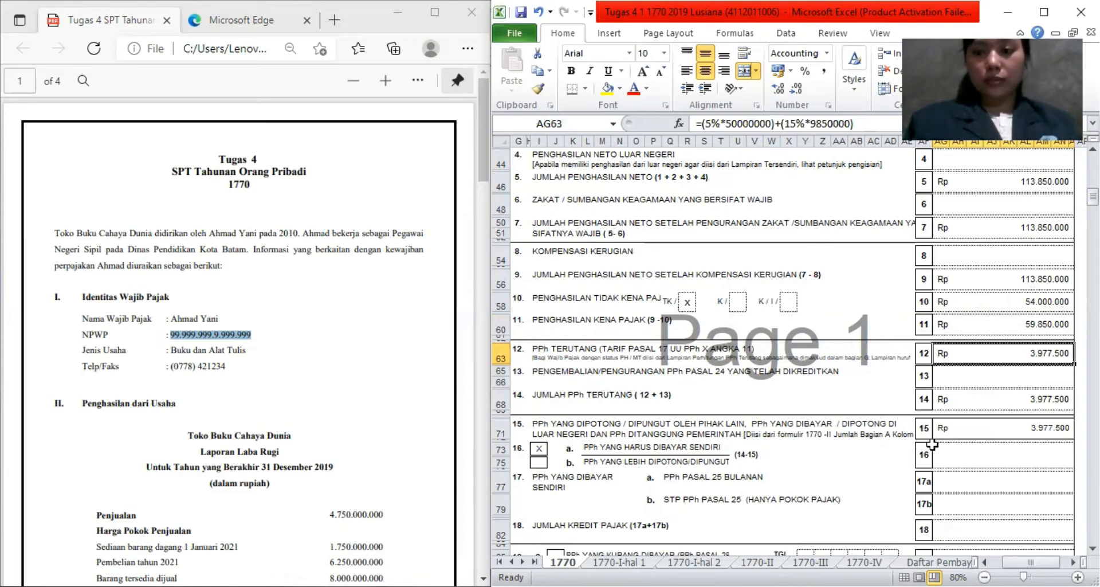
left_click(1033, 398)
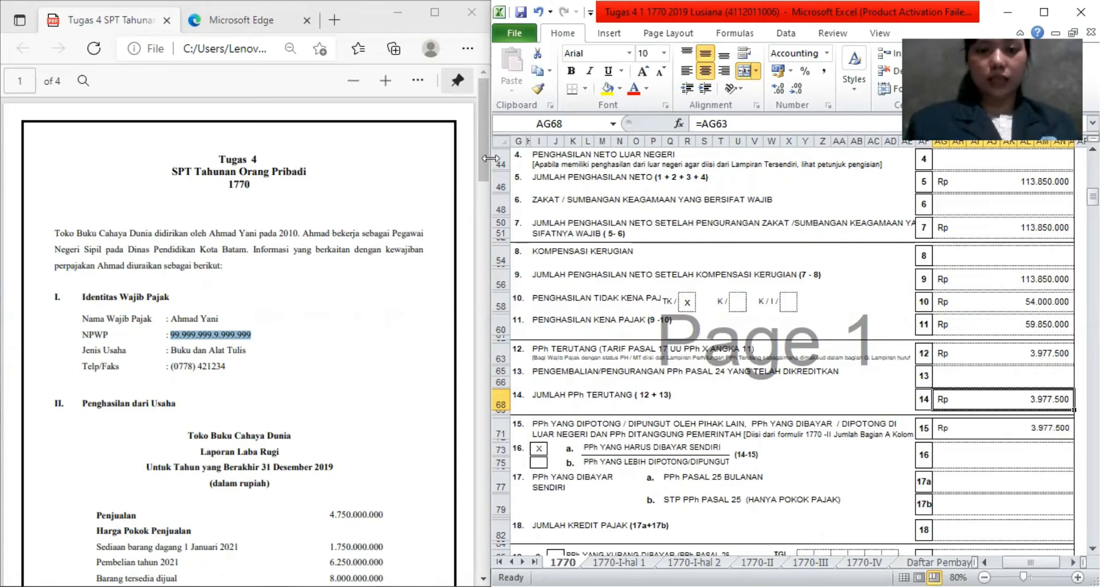
left_click_drag(487, 165, 465, 537)
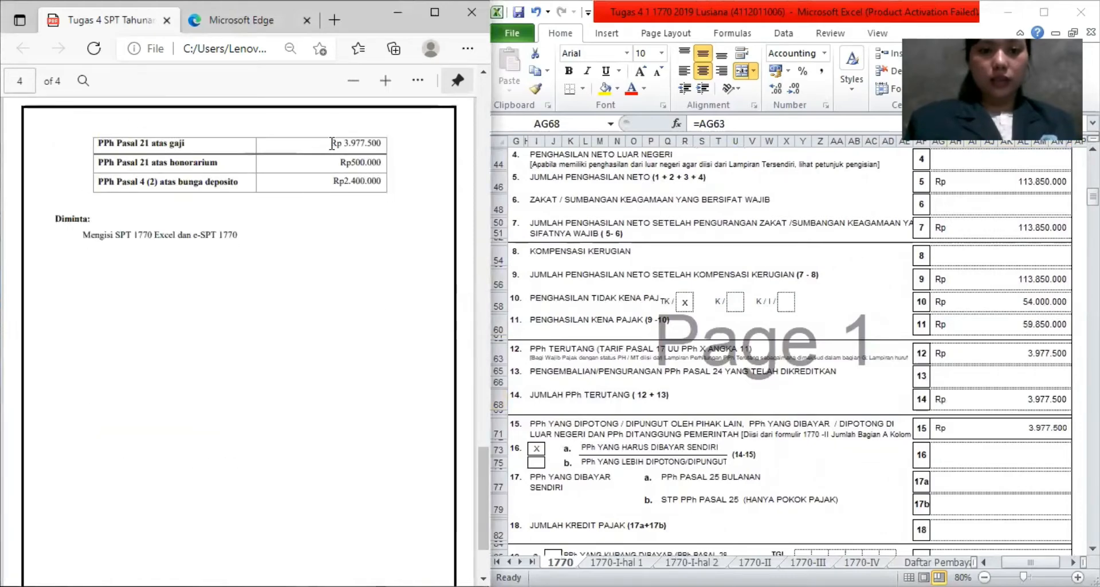
left_click_drag(331, 143, 383, 151)
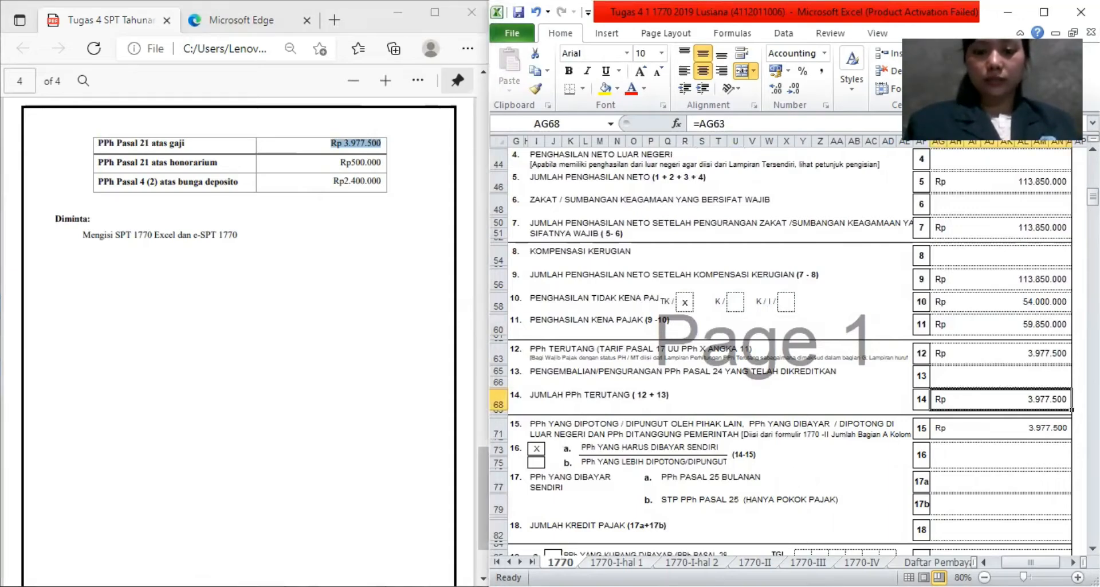
Review the header and Part A on sheet 1770-I-hal 1, and Parts B, C and D on 1770-I-hal 2.
key("ctrl+Page_Down")
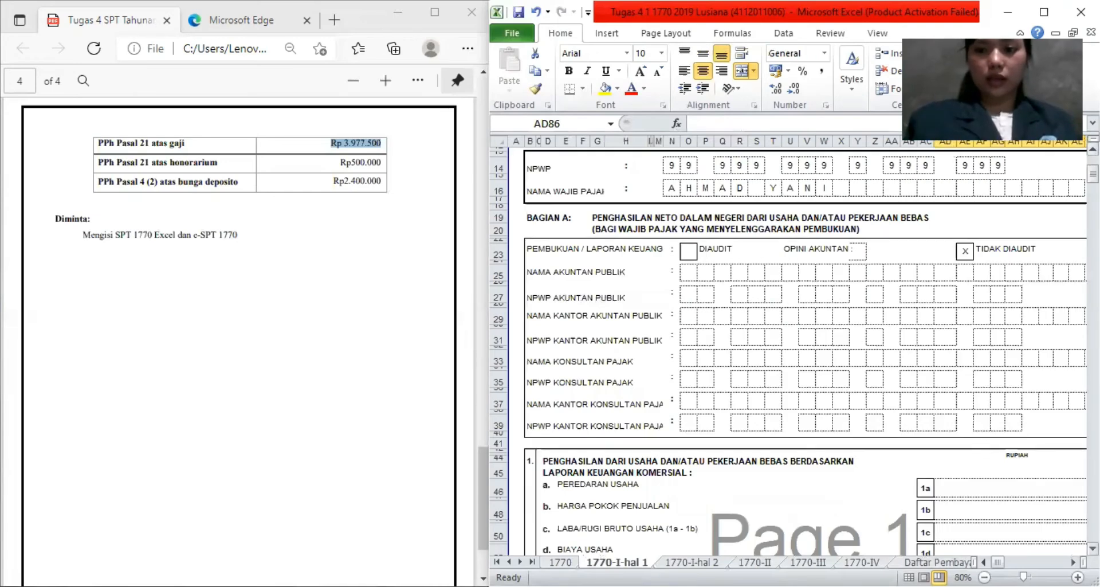
mouse_move(1092, 175)
left_mouse_down()
mouse_move(1092, 241)
mouse_move(1093, 163)
left_mouse_up()
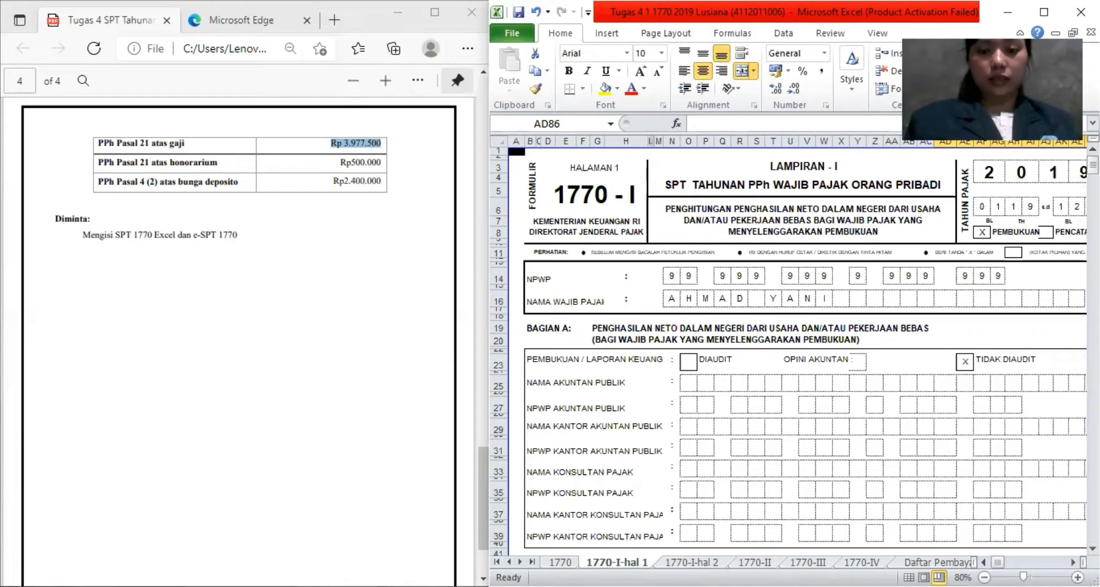
left_click(692, 562)
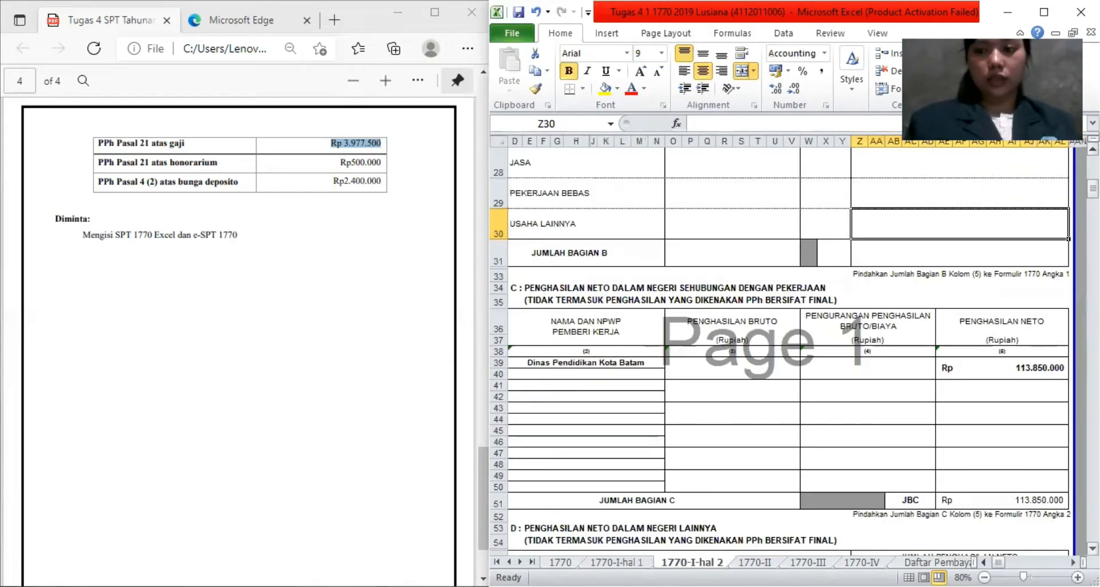
scroll(598, 421, "up", 8)
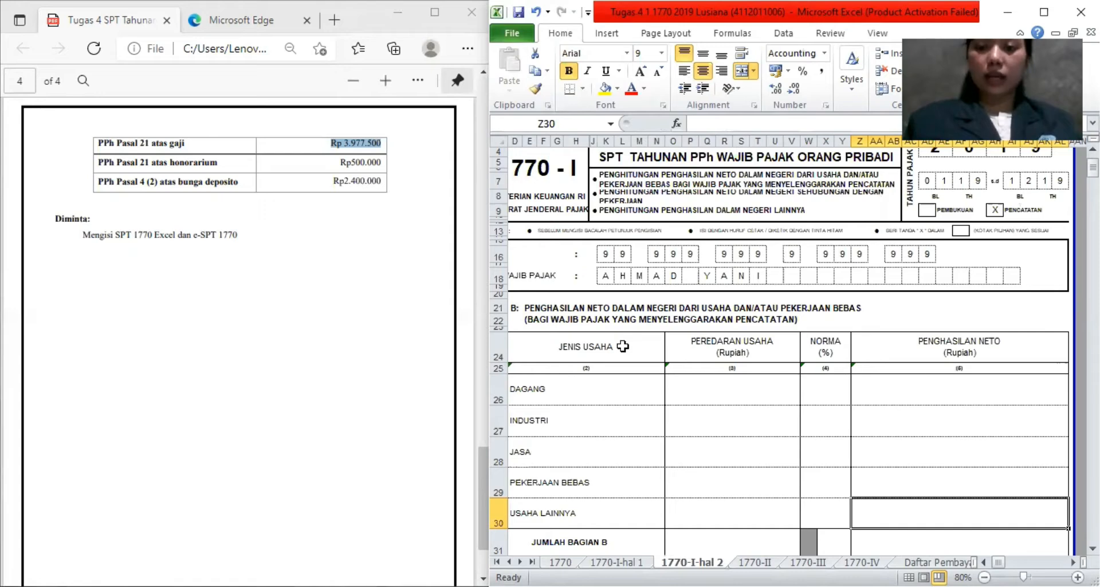
left_click(607, 380)
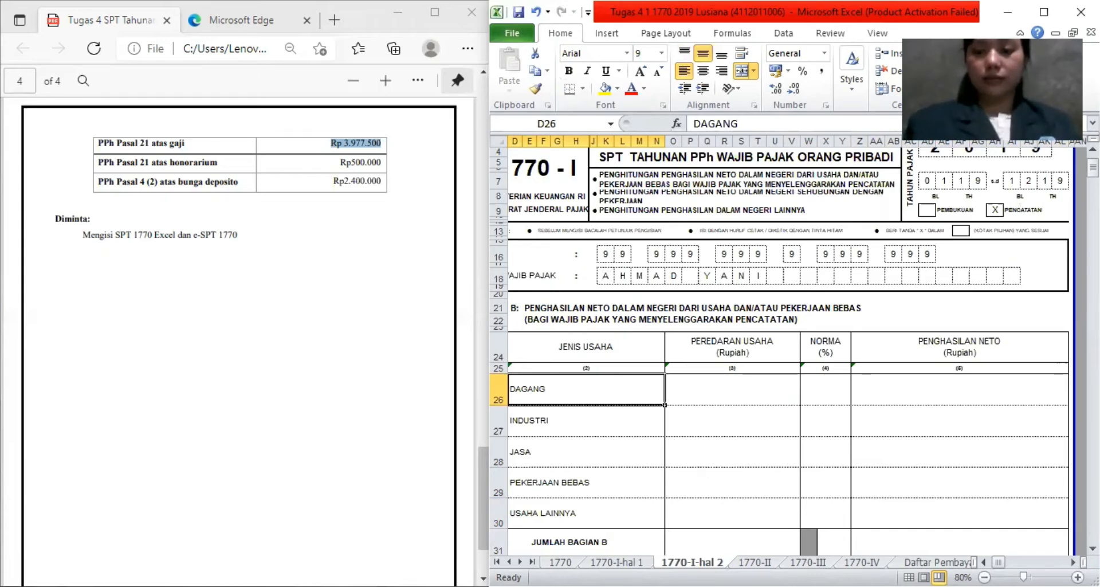
scroll(779, 350, "down", 1)
scroll(780, 349, "down", 7)
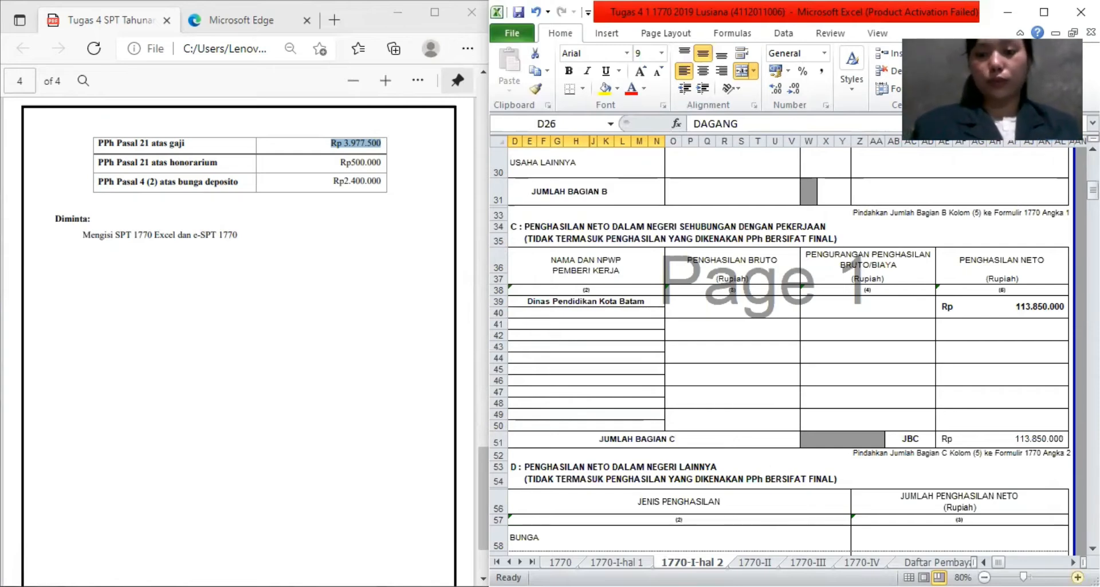
left_click(1092, 548)
scroll(779, 344, "down", 5)
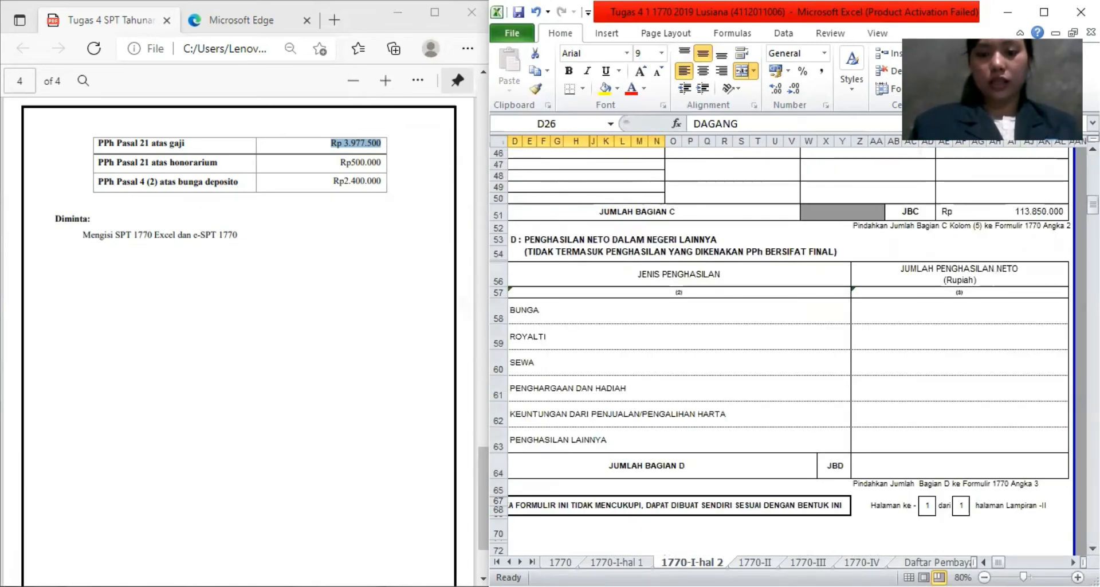
Review the withholding list in Part A of sheet 1770-II and select the deposit interest row on sheet 1770-III.
key("ctrl+Page_Down")
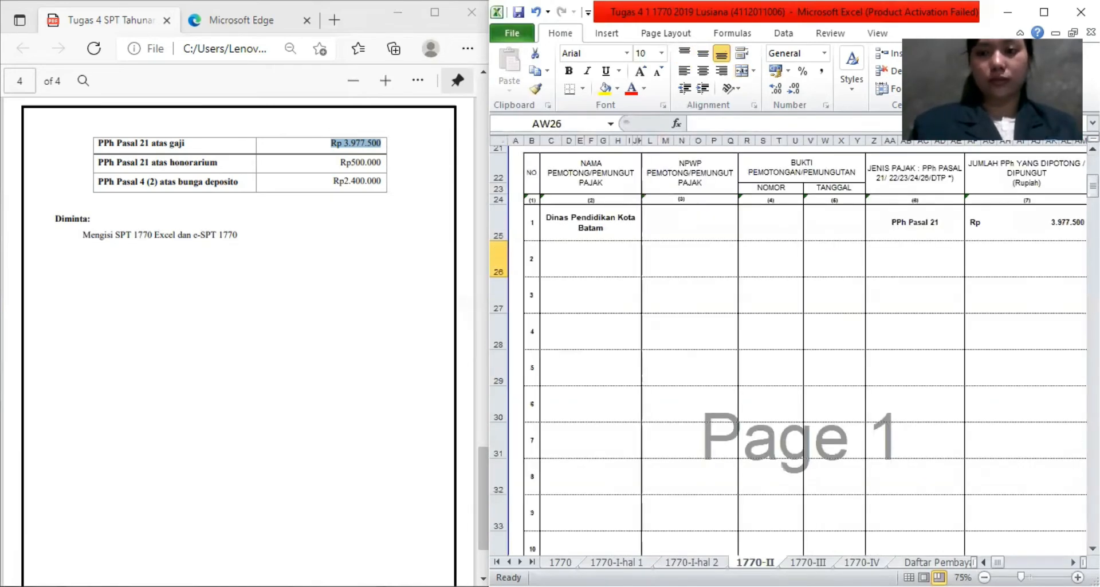
left_click_drag(1093, 185, 1092, 172)
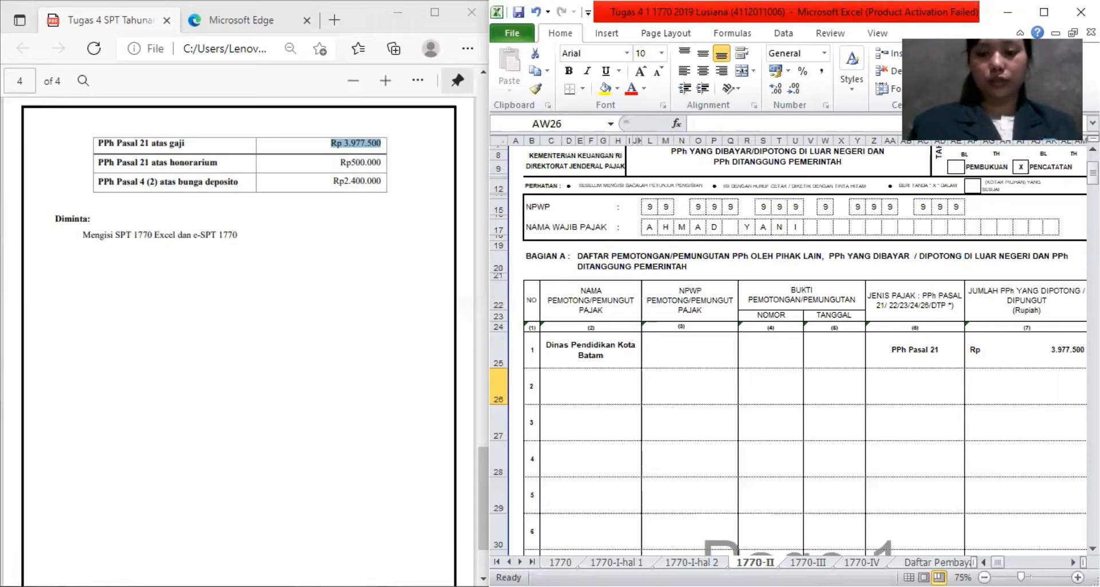
key("ctrl+Page_Down")
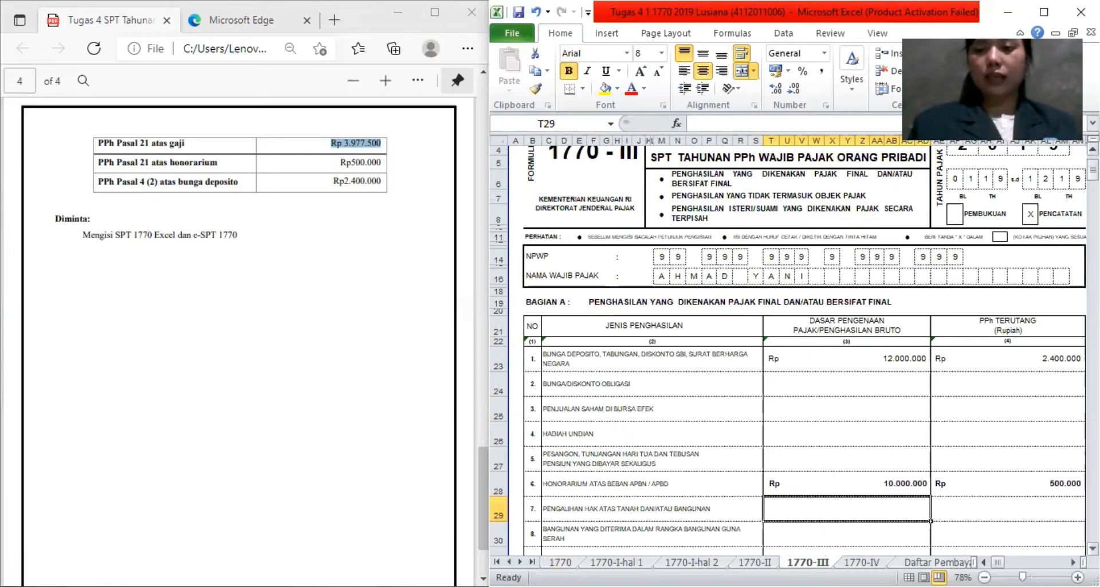
scroll(842, 271, "down", 1)
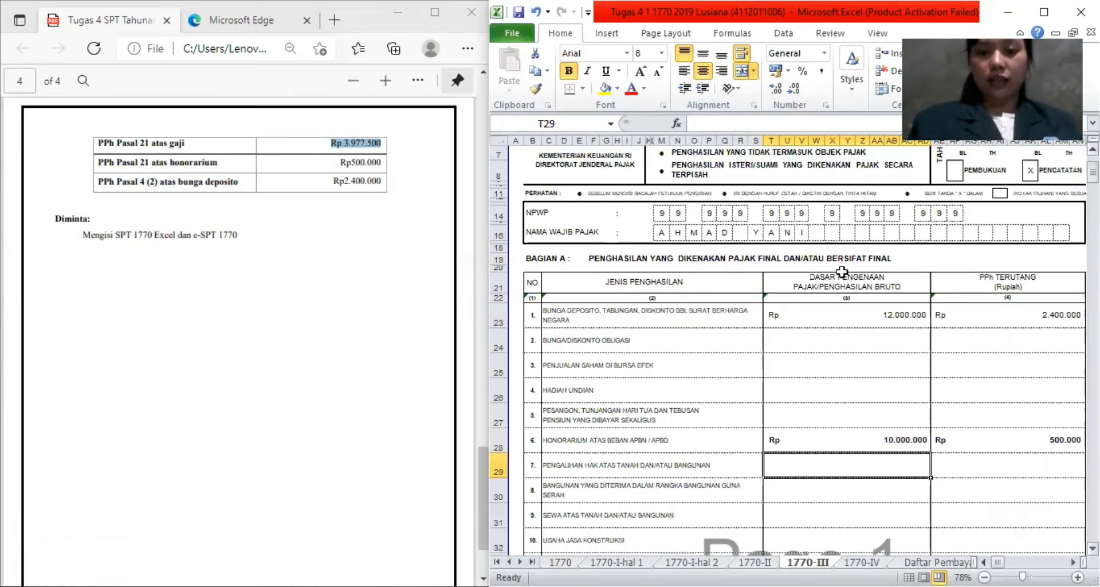
left_click(645, 321)
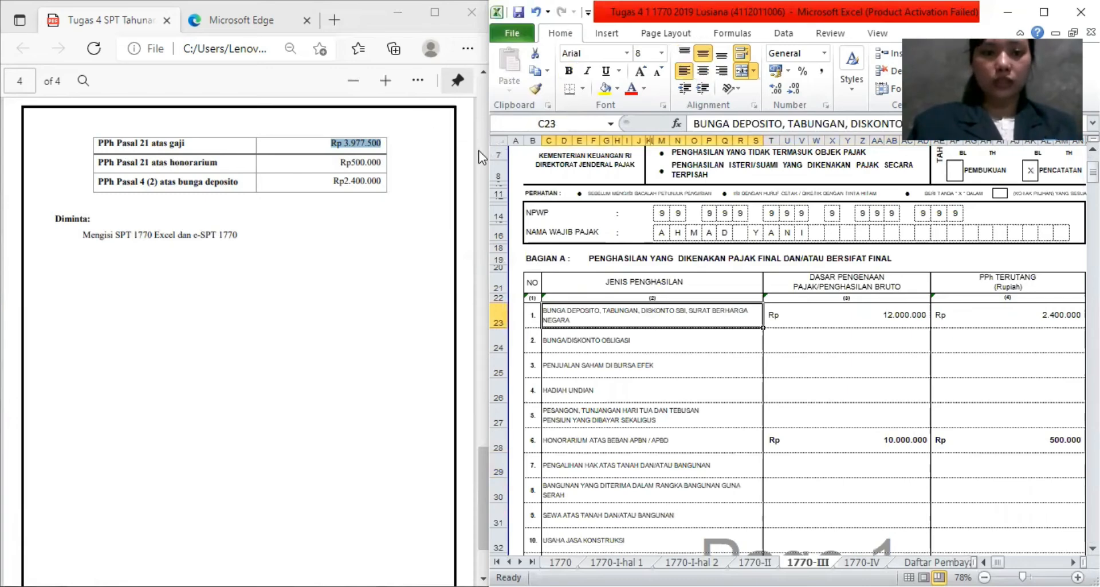
Check the deposit interest's gross income and PPh Terutang on sheet 1770-III against the income information in section IV of the assignment PDF.
left_click(479, 286)
left_click_drag(486, 303, 486, 347)
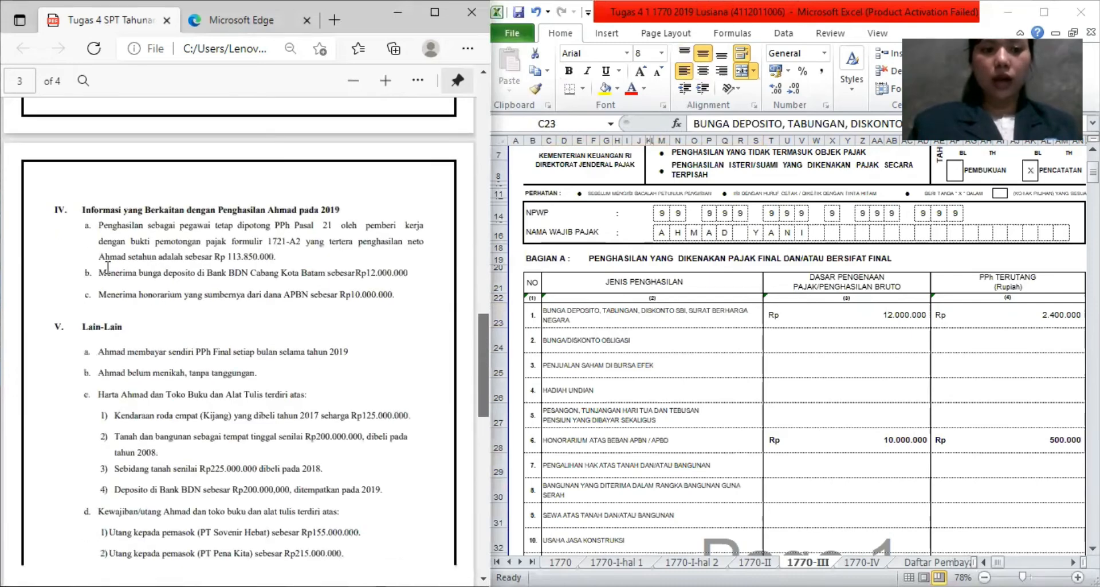
scroll(108, 268, "down", 1)
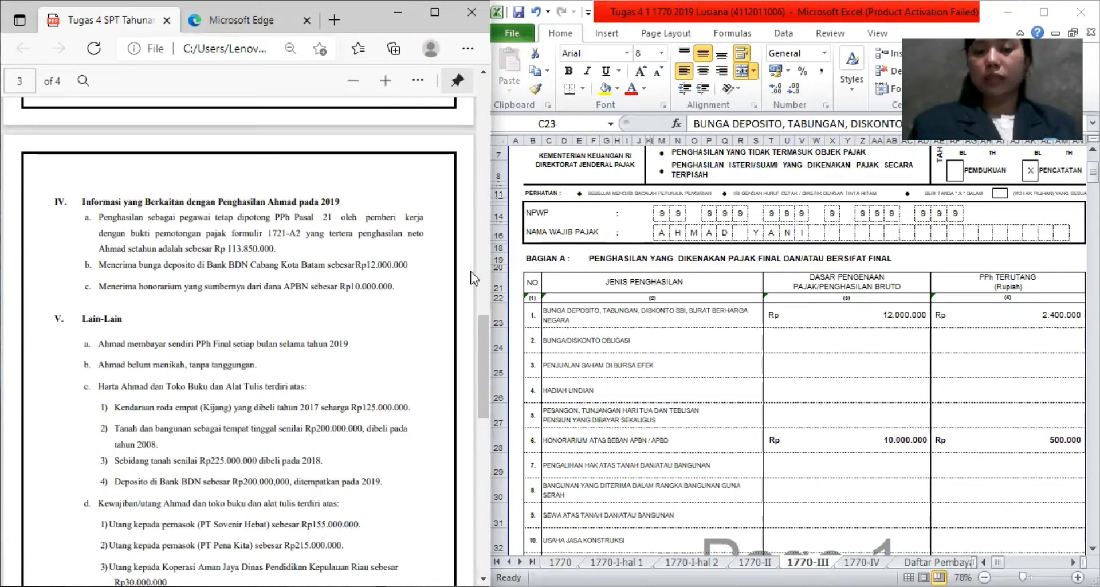
double_click(884, 328)
left_click(885, 326)
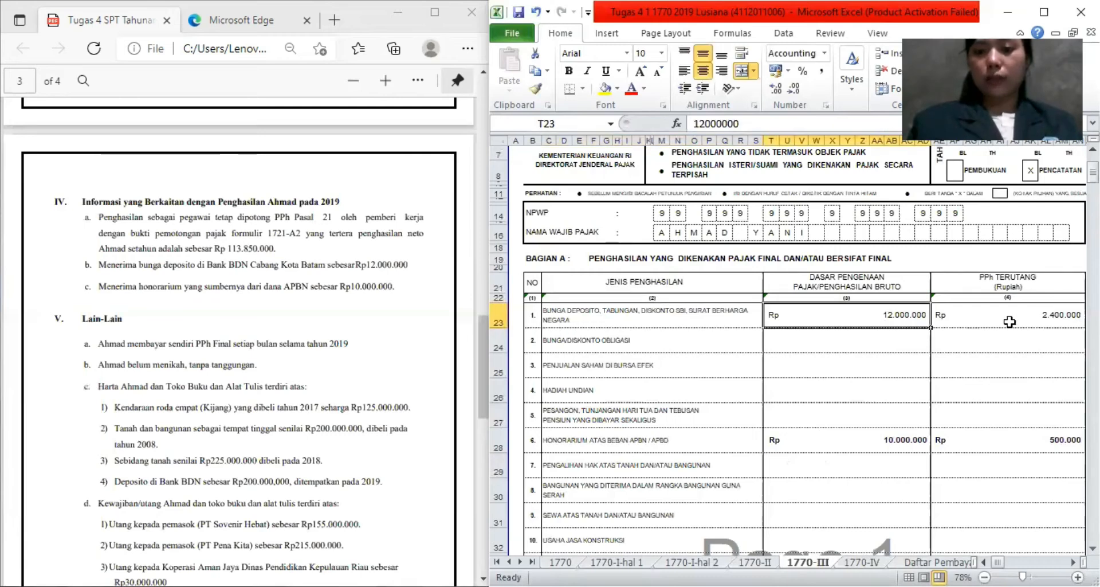
left_click(1009, 321)
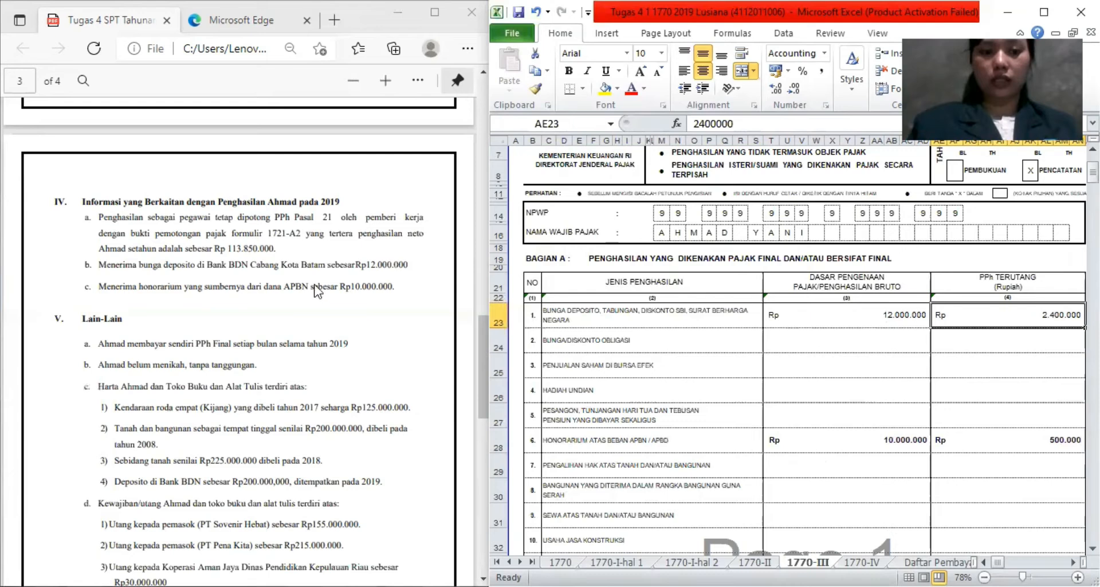
Highlight the PPh Pasal 4 (2) atas bunga deposito amount in the withholding table on page 4 of the assignment PDF.
scroll(327, 294, "down", 10)
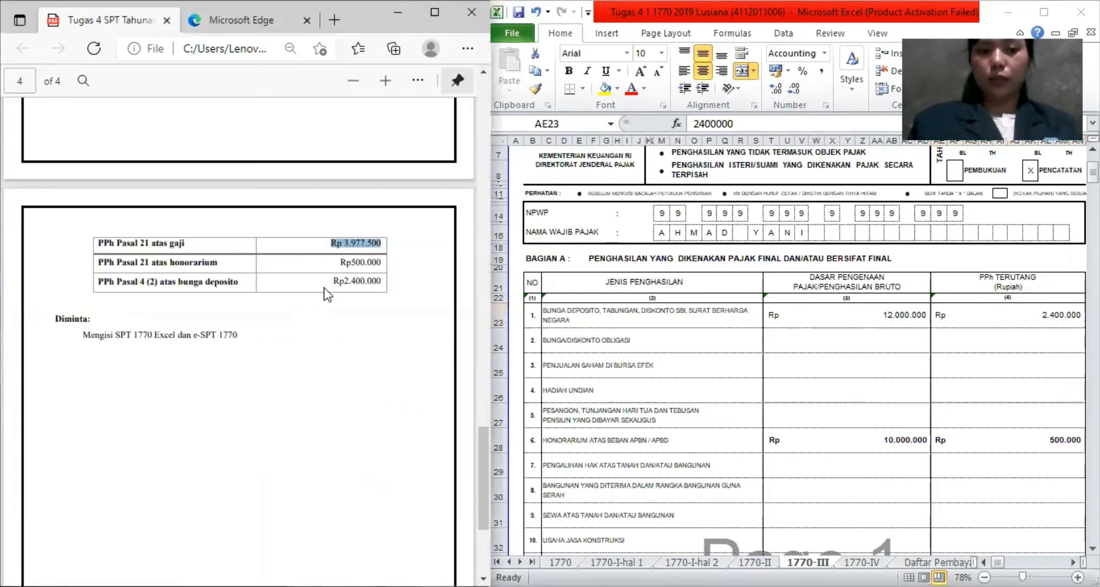
left_click(327, 294)
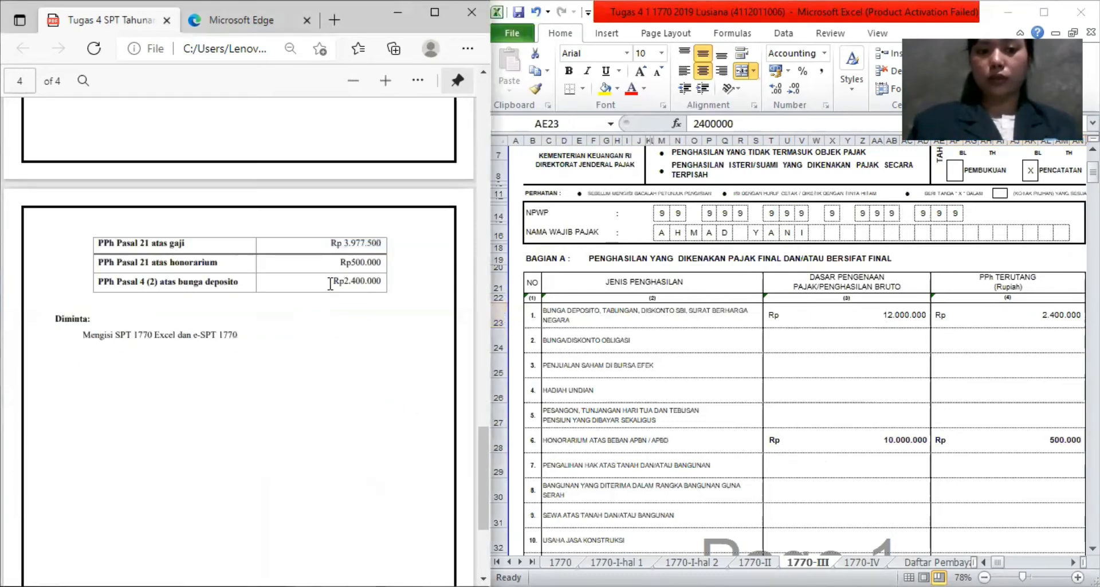
left_click_drag(330, 283, 382, 282)
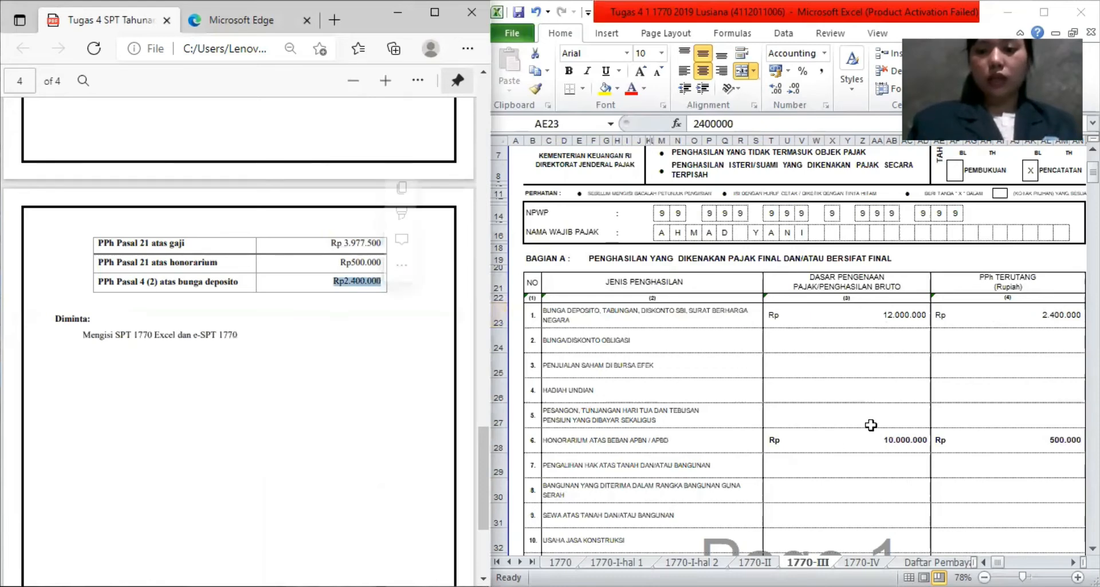
Check the gross amount of the APBN/APBD honorarium on sheet 1770-III against section IV, item c, of the assignment PDF.
key("alt+Tab")
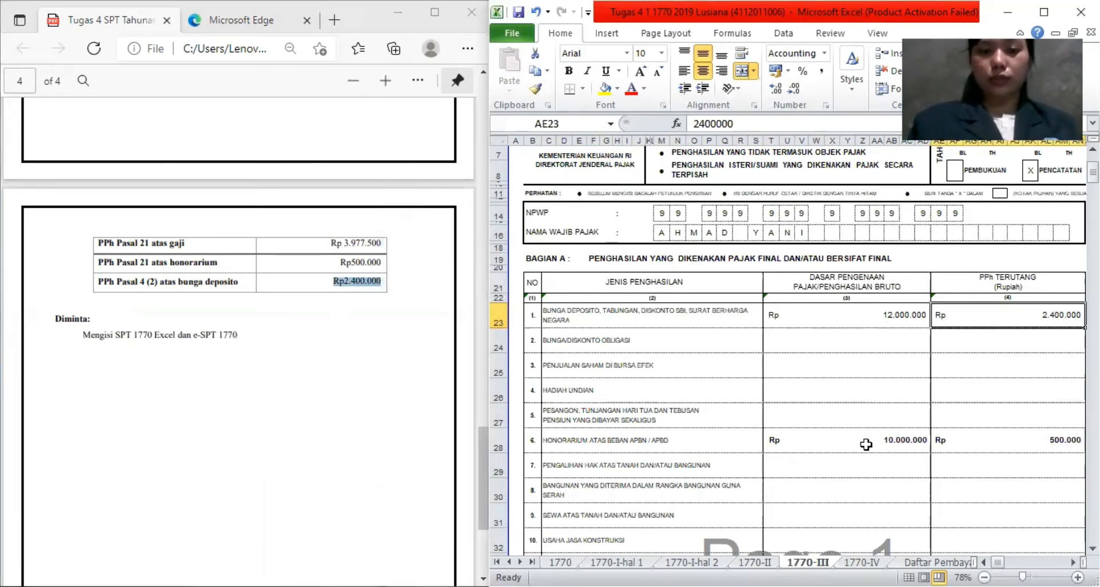
left_click(866, 444)
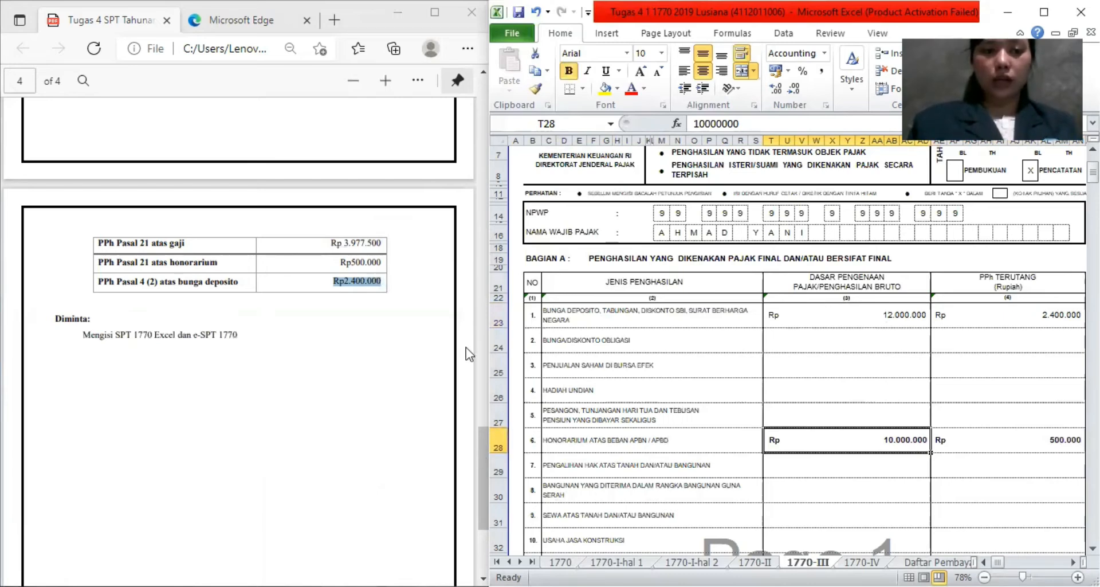
left_click(153, 280)
scroll(154, 280, "up", 8)
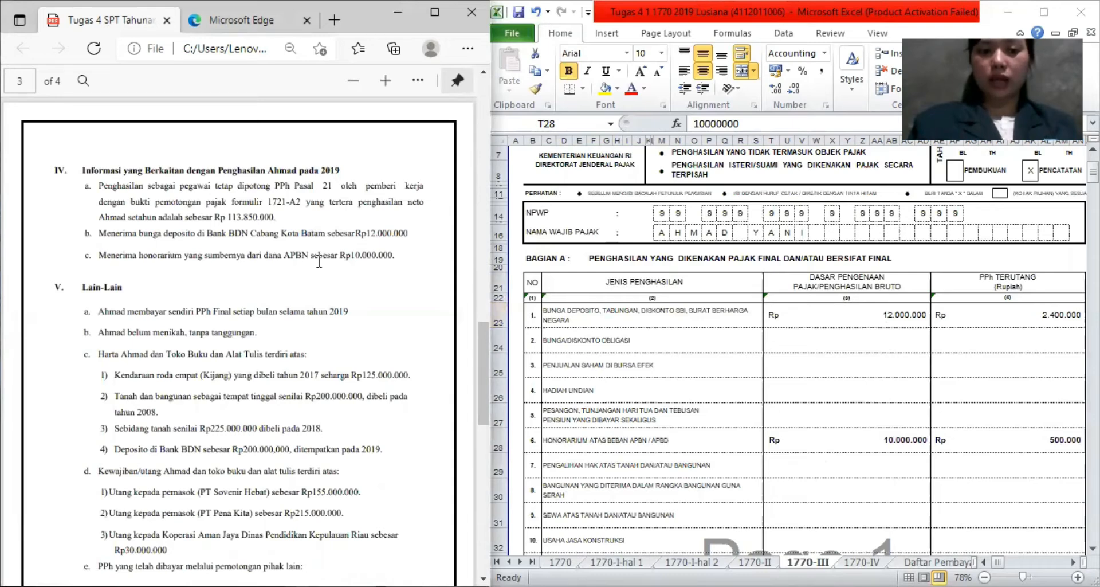
Check the honorarium's PPh Terutang on sheet 1770-III against the PPh Pasal 21 atas honorarium amount, highlighting it in the PDF.
left_click(1009, 444)
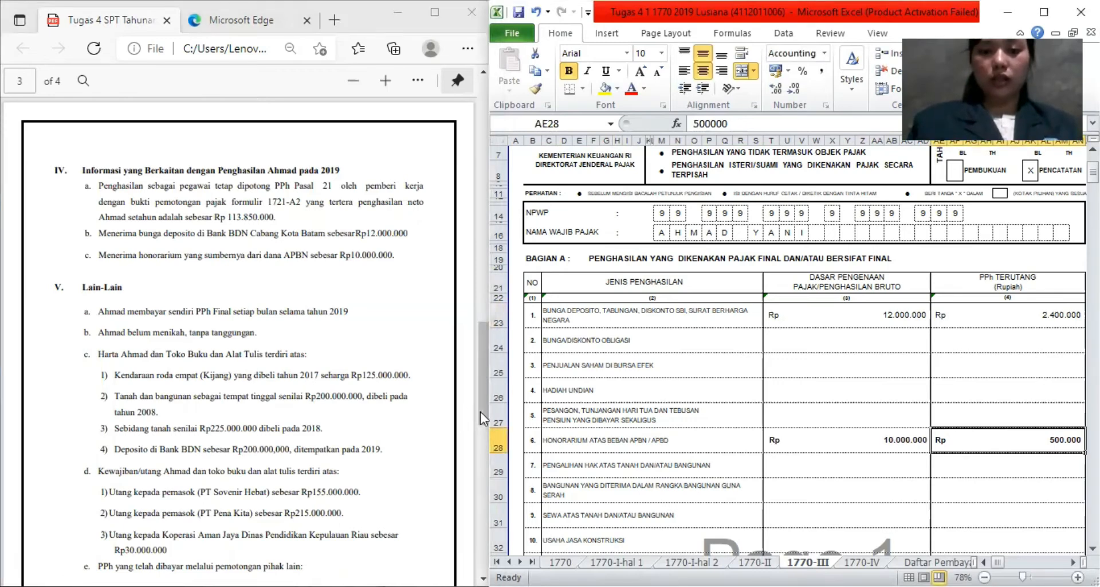
left_click(472, 514)
scroll(472, 514, "down", 10)
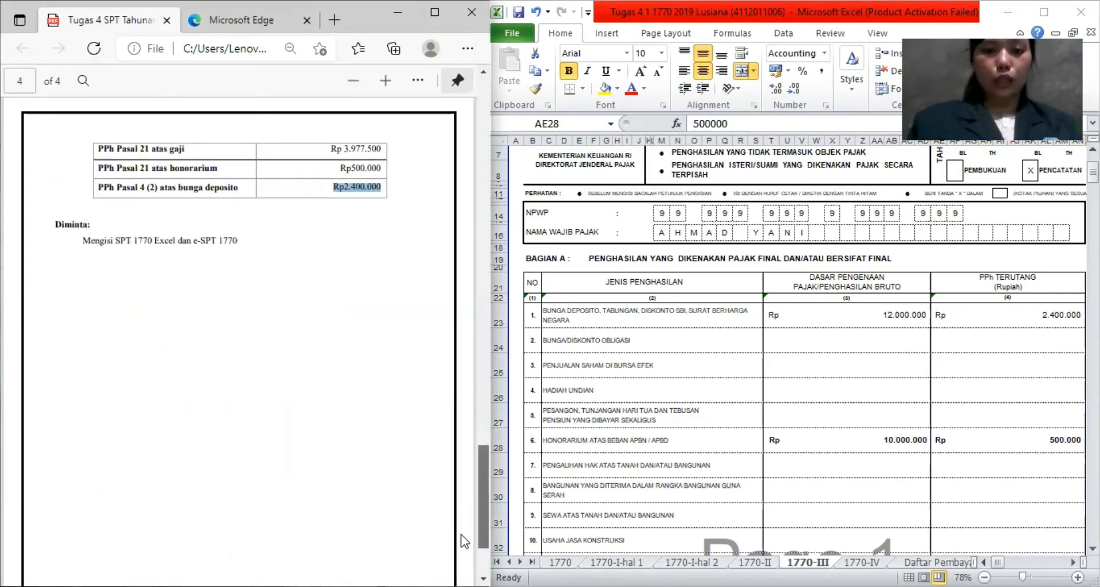
scroll(466, 509, "up", 3)
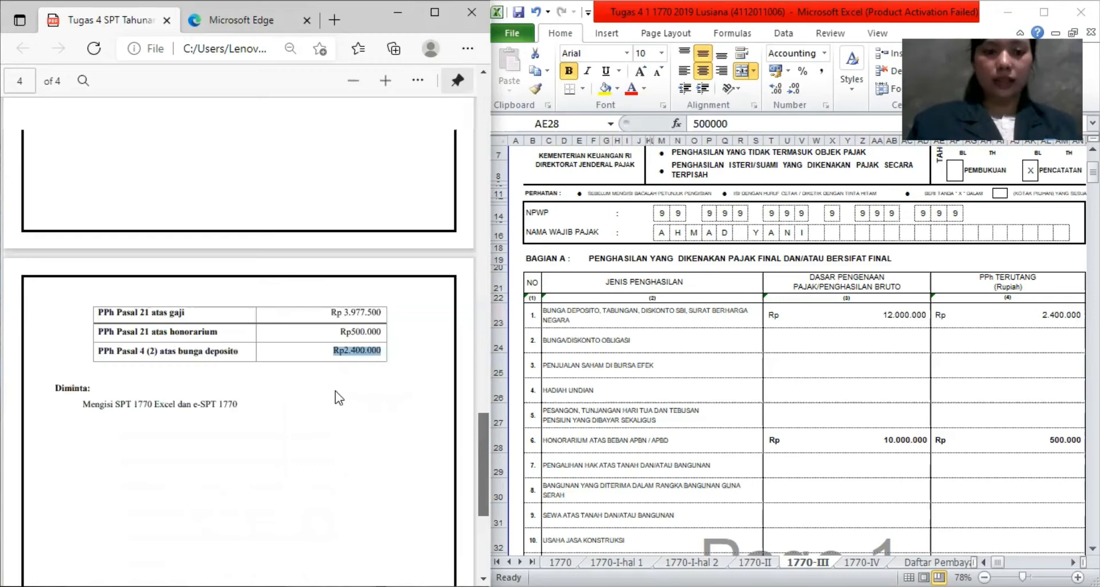
left_click(336, 340)
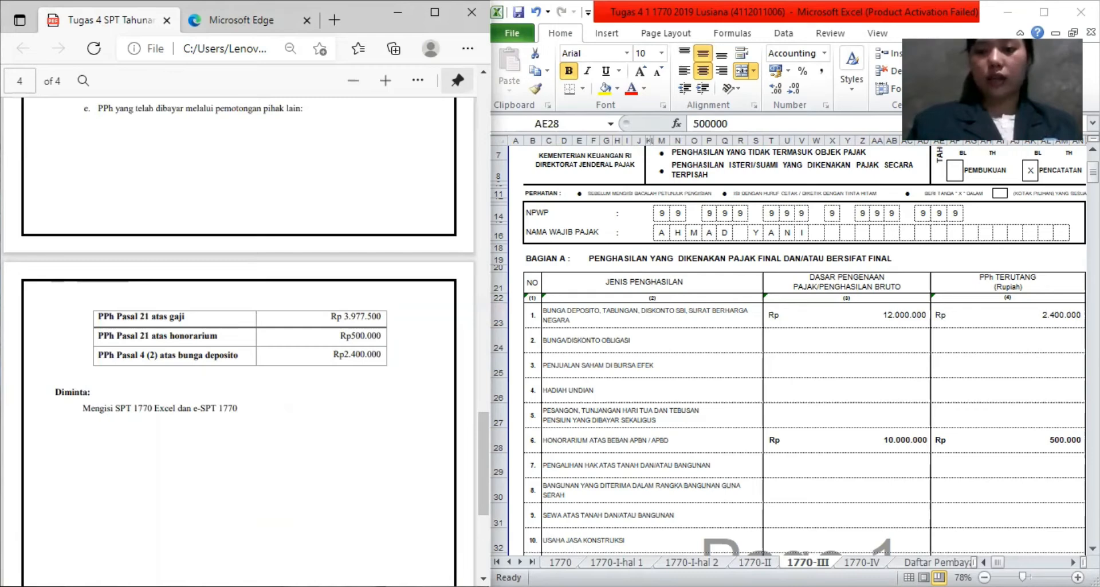
Compare the gross income in item 16 of sheet 1770-III with the Penjualan figure in the PDF's profit and loss statement.
key("alt+Tab")
scroll(795, 351, "down", 1)
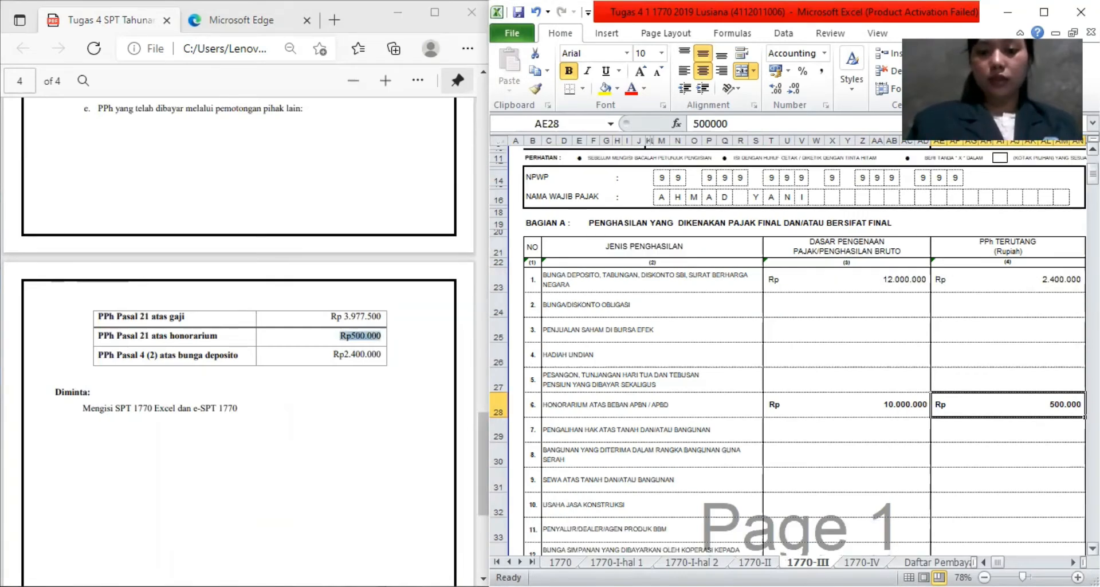
scroll(795, 350, "down", 3)
scroll(762, 441, "down", 5)
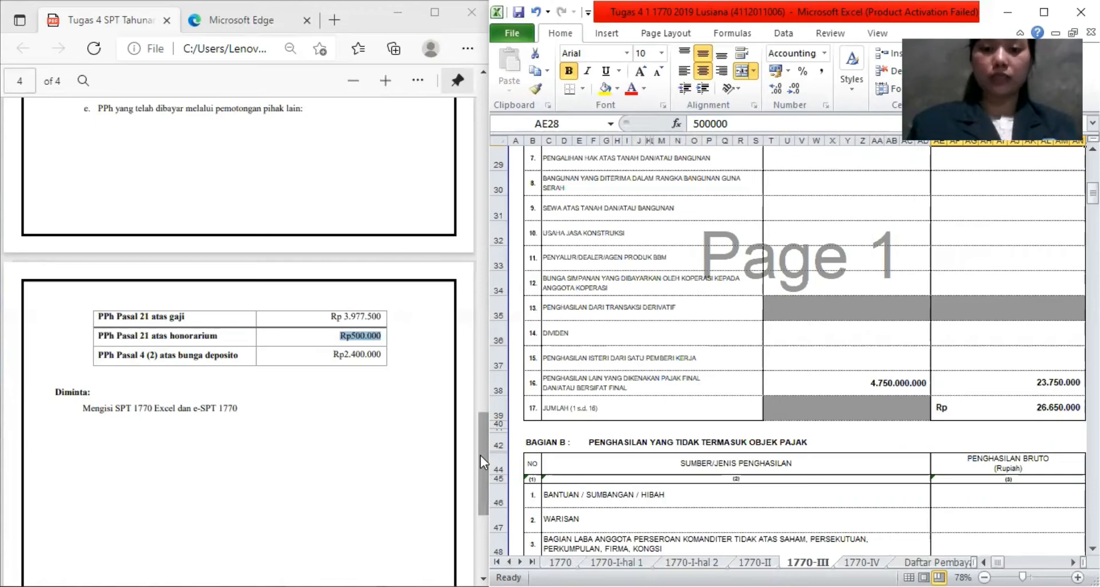
left_click_drag(480, 455, 476, 187)
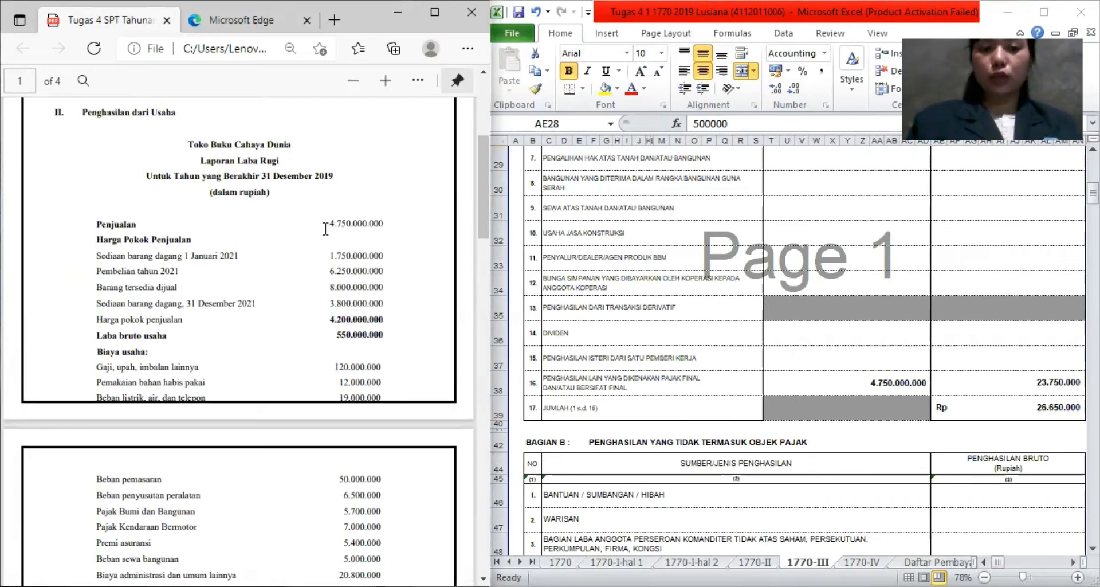
left_click(861, 386)
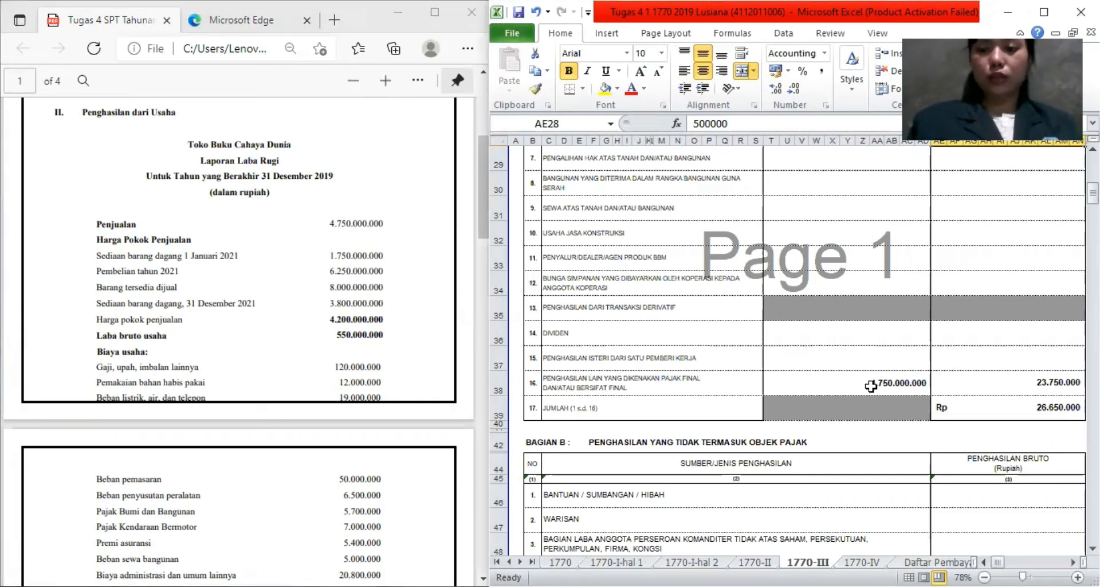
Inspect the PPh Terutang formulas in items 16 and 17 of sheet 1770-III, and review Parts B and C.
left_click(992, 389)
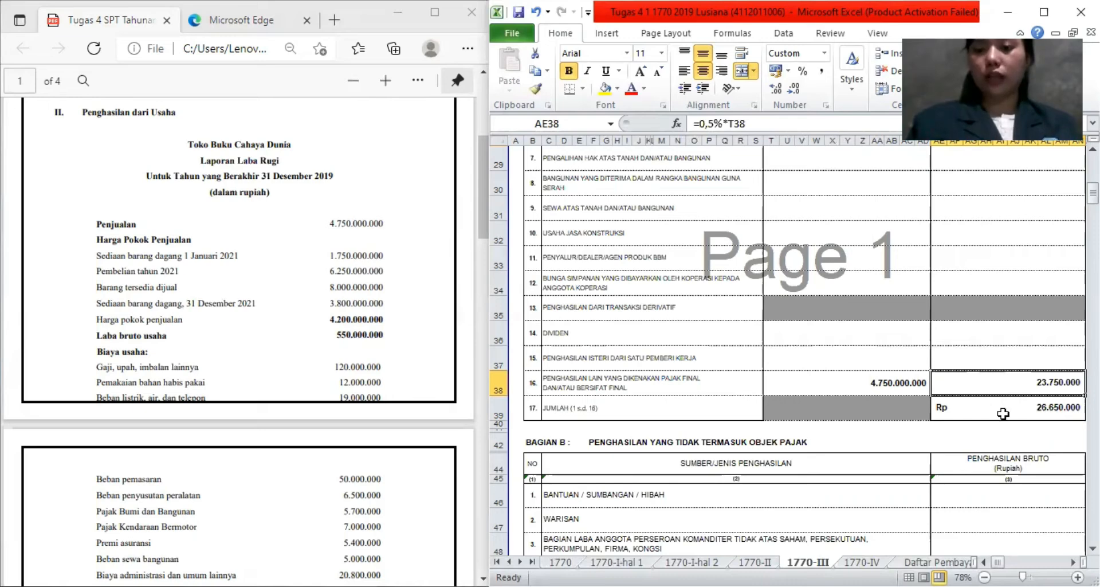
left_click(1002, 413)
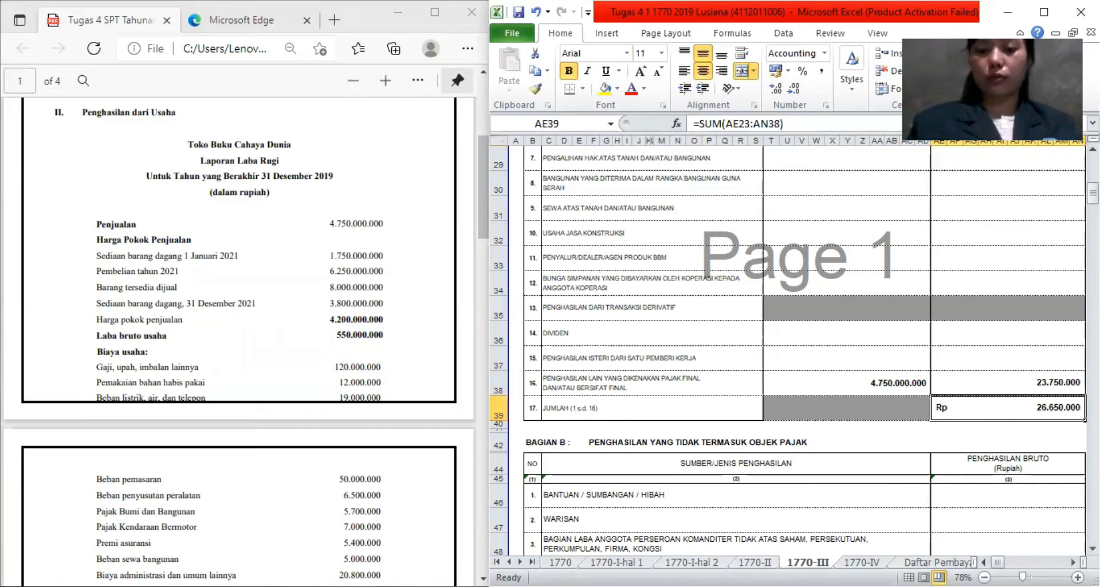
scroll(794, 347, "down", 4)
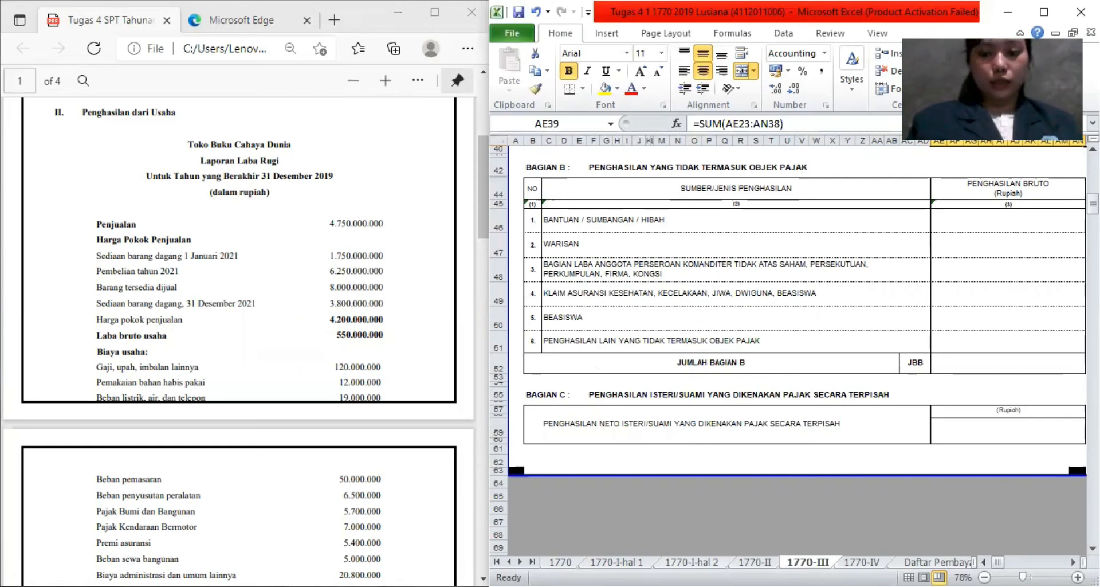
Compare the assets in Part A of sheet 1770-IV with the asset list in section V, item c, of the PDF.
key("ctrl+Page_Down")
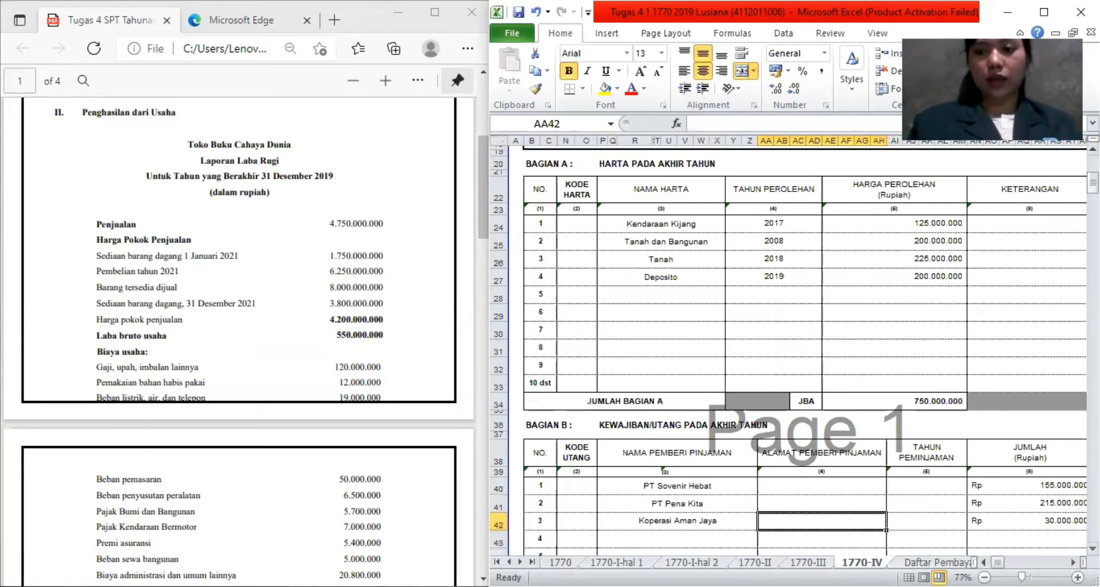
scroll(724, 259, "up", 6)
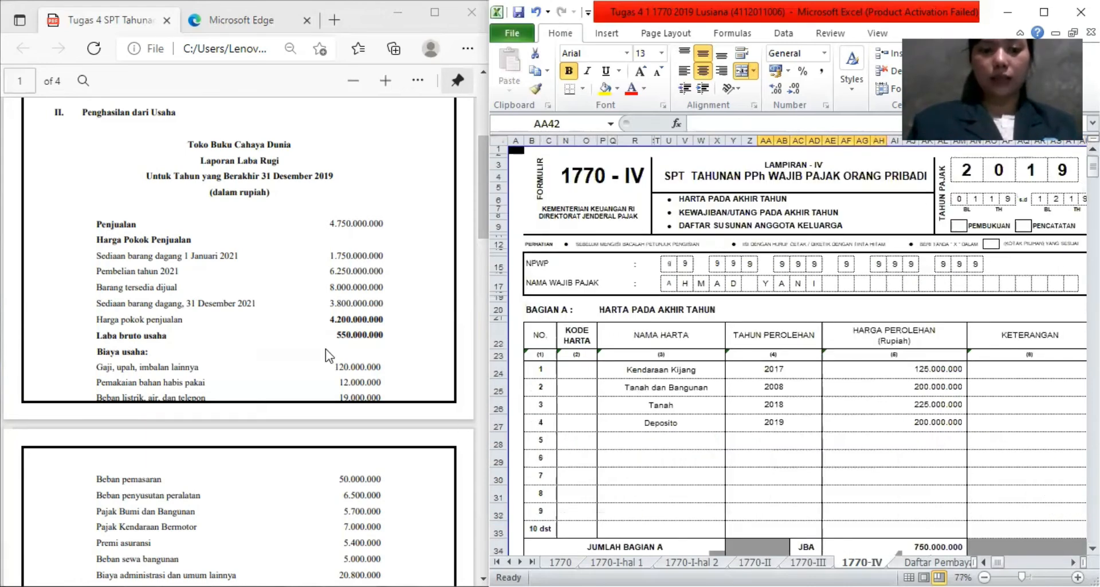
left_click_drag(482, 235, 479, 356)
scroll(472, 404, "down", 5)
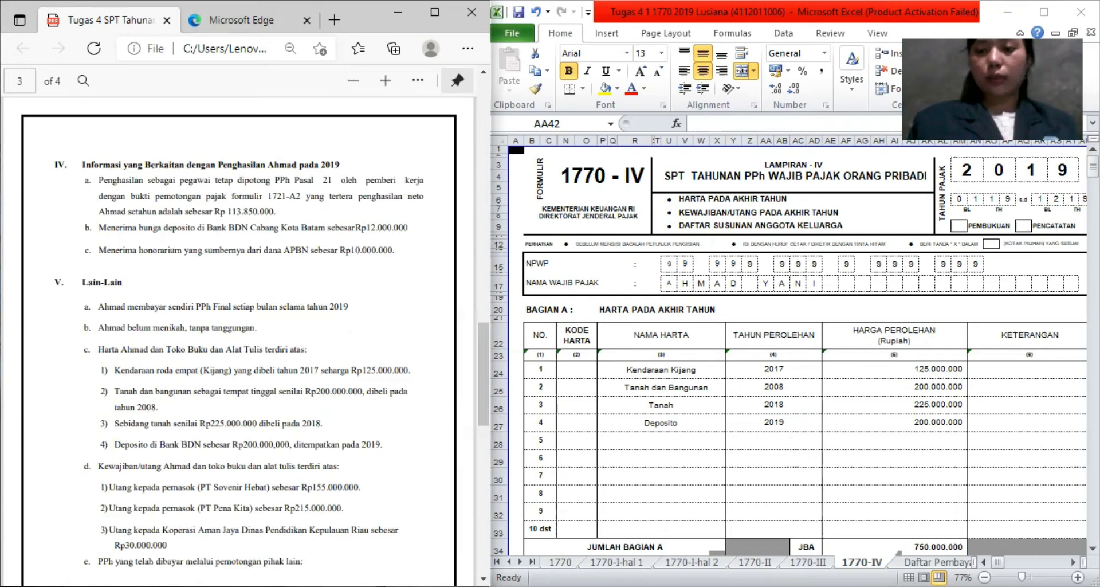
Compare the debts in Part B of sheet 1770-IV with the PDF's section V, item d, highlighting its three debts, and review Part C.
scroll(794, 319, "down", 3)
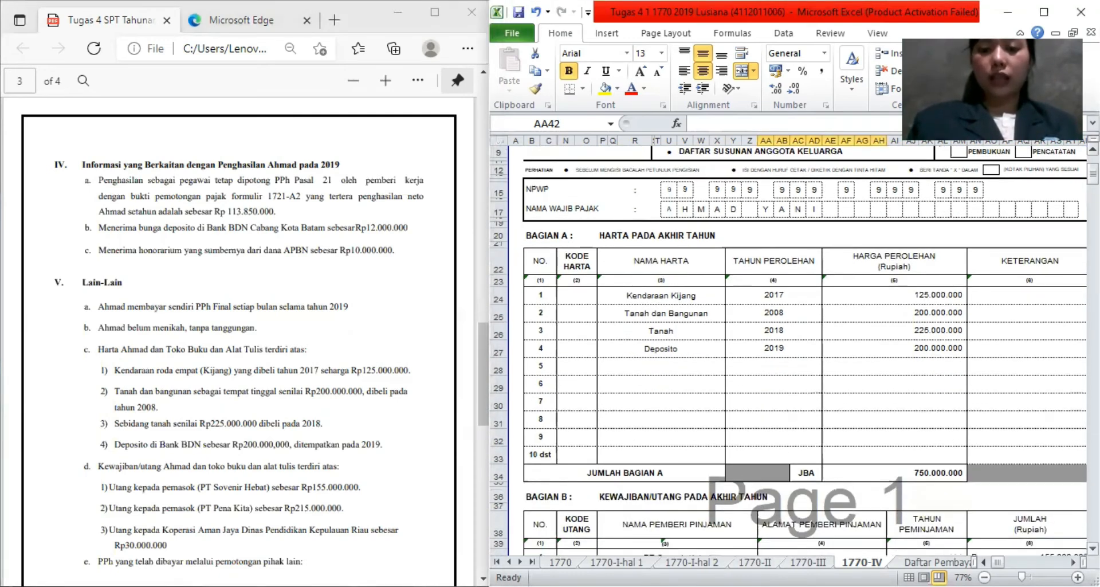
scroll(794, 344, "down", 3)
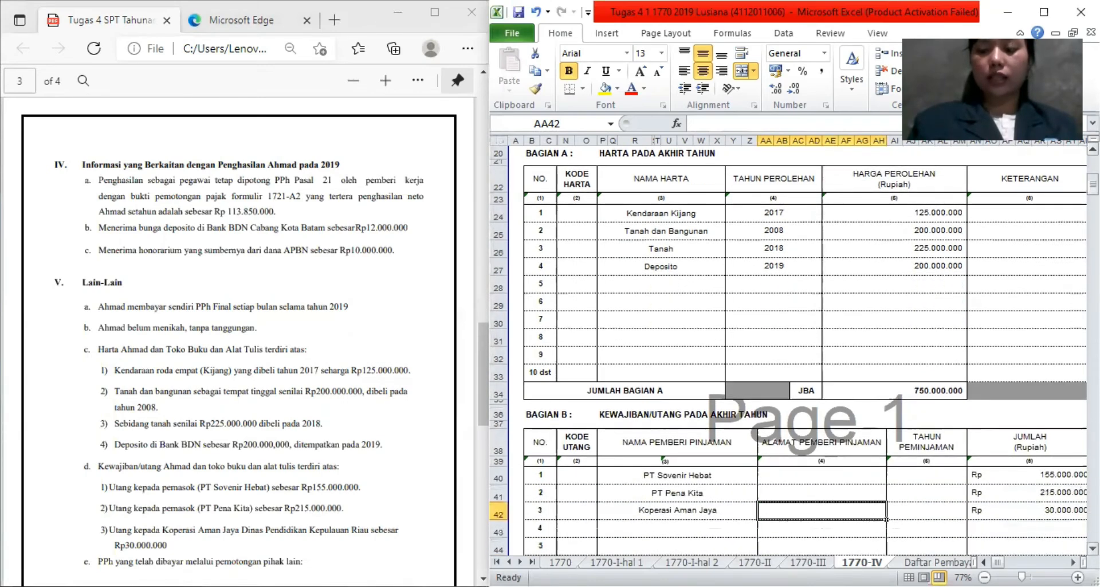
scroll(794, 349, "down", 3)
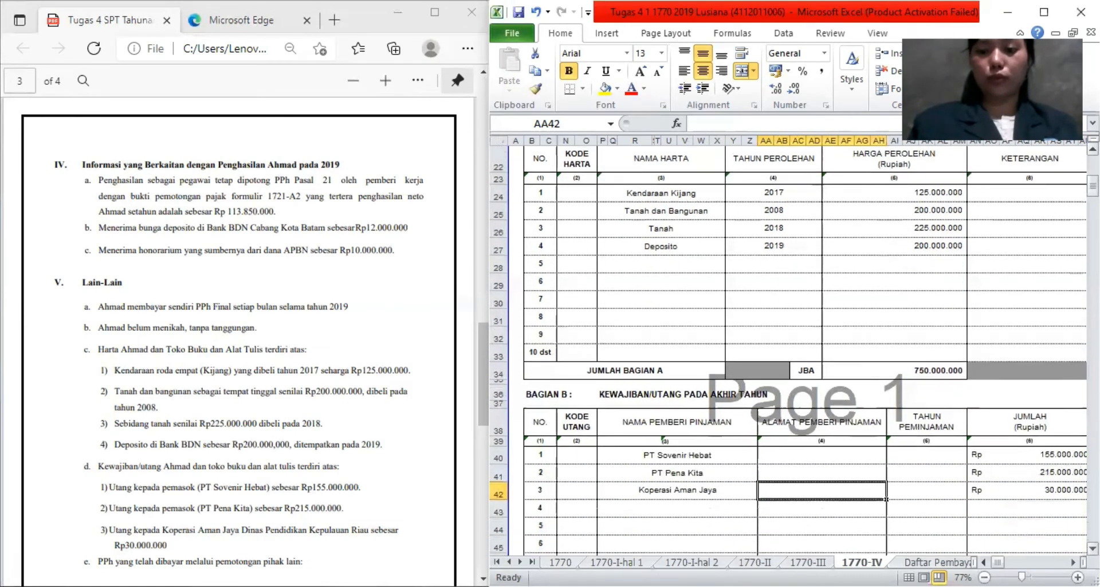
scroll(794, 350, "down", 1)
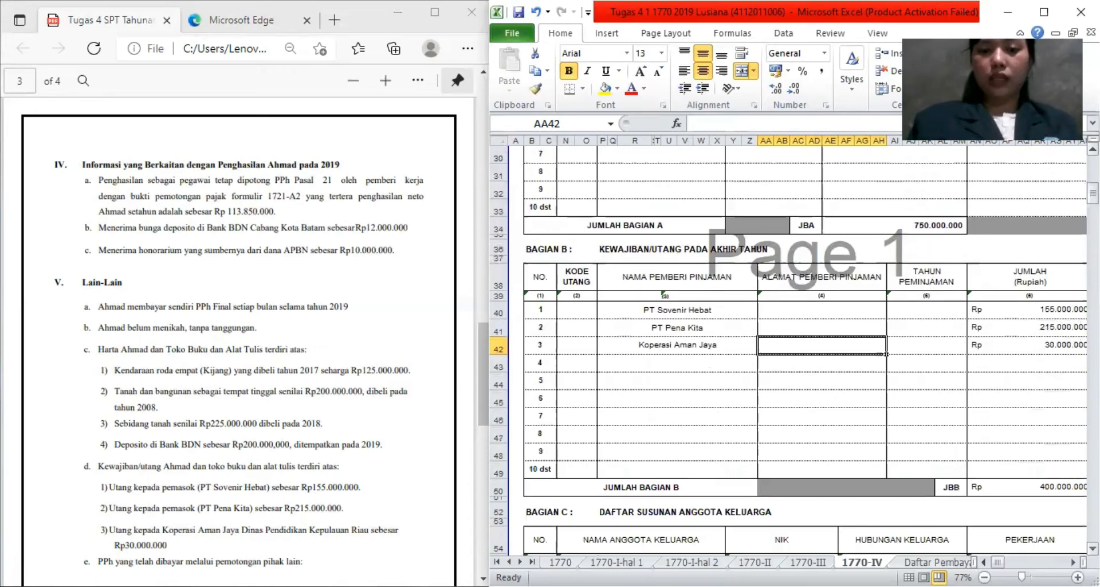
scroll(794, 349, "down", 1)
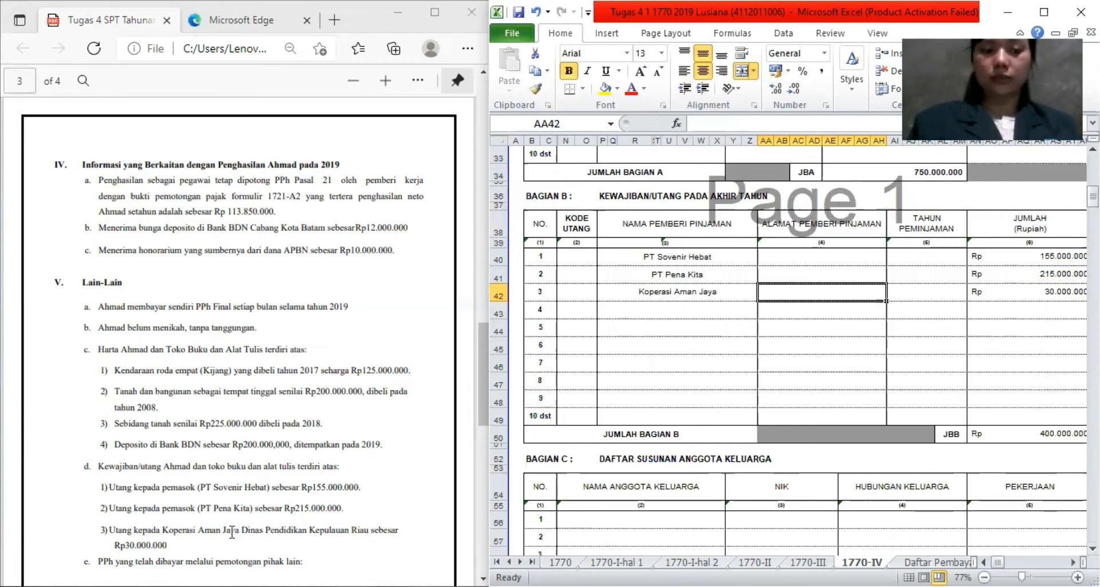
left_click_drag(232, 543, 101, 486)
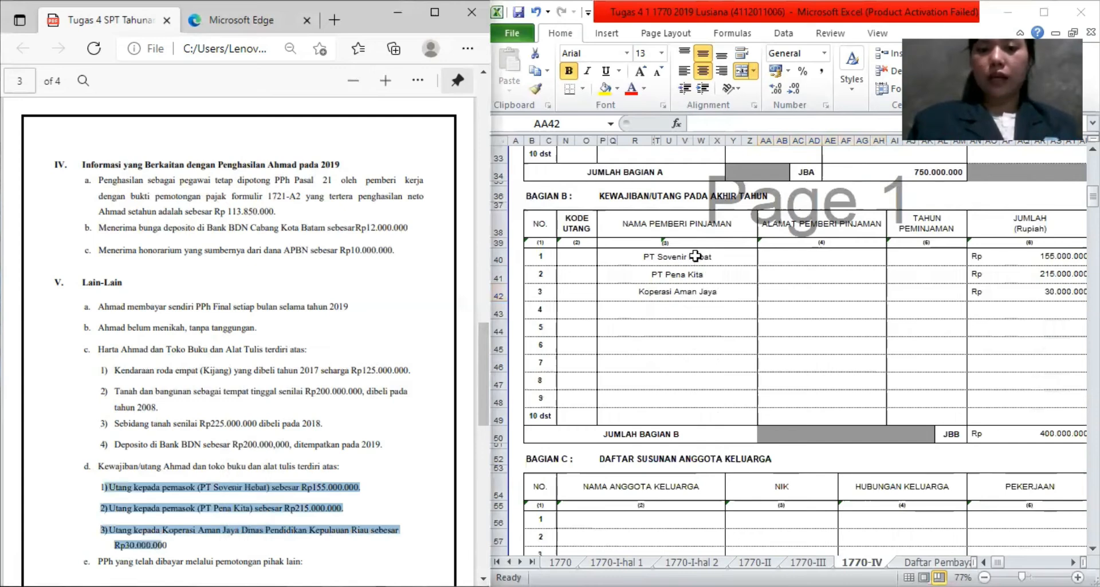
key("alt+Tab")
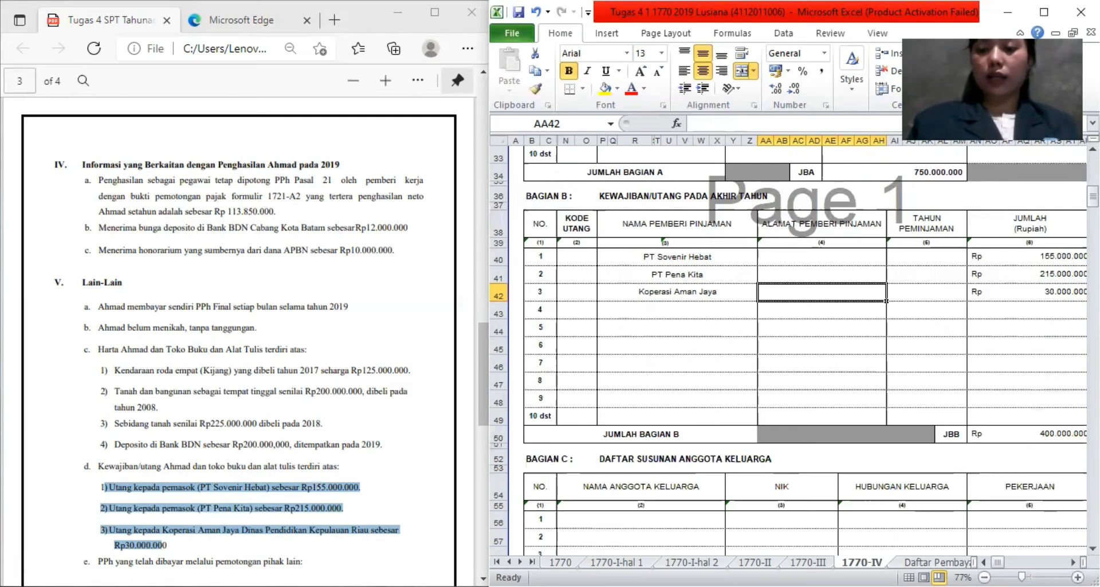
scroll(795, 344, "down", 4)
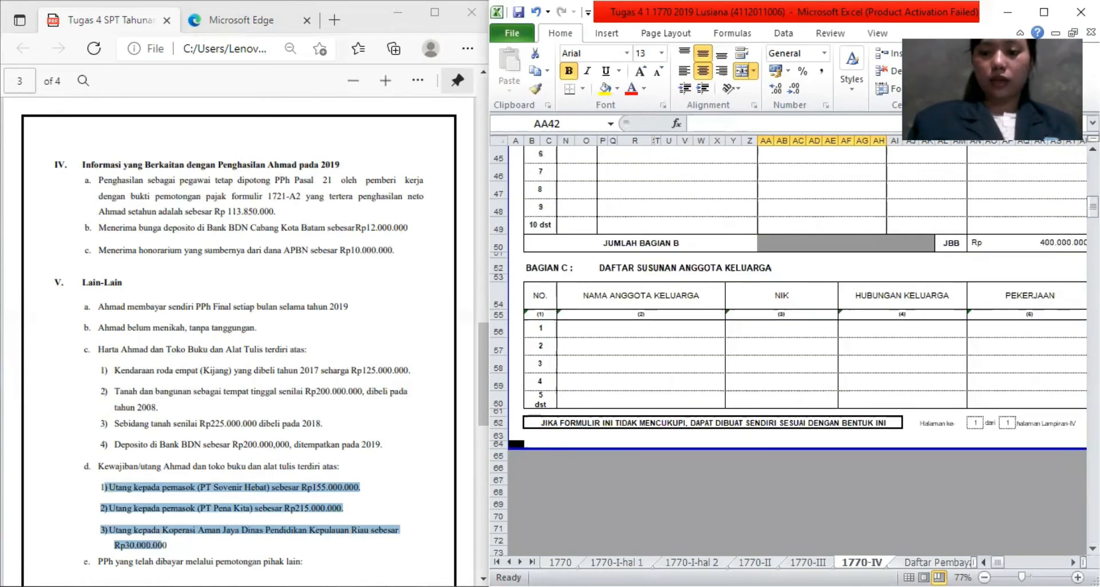
Review the monthly Peredaran Bruto and PPh Final 0,5% amounts on the Daftar Pembayaran PP 23-2018 sheet.
key("ctrl+Page_Down")
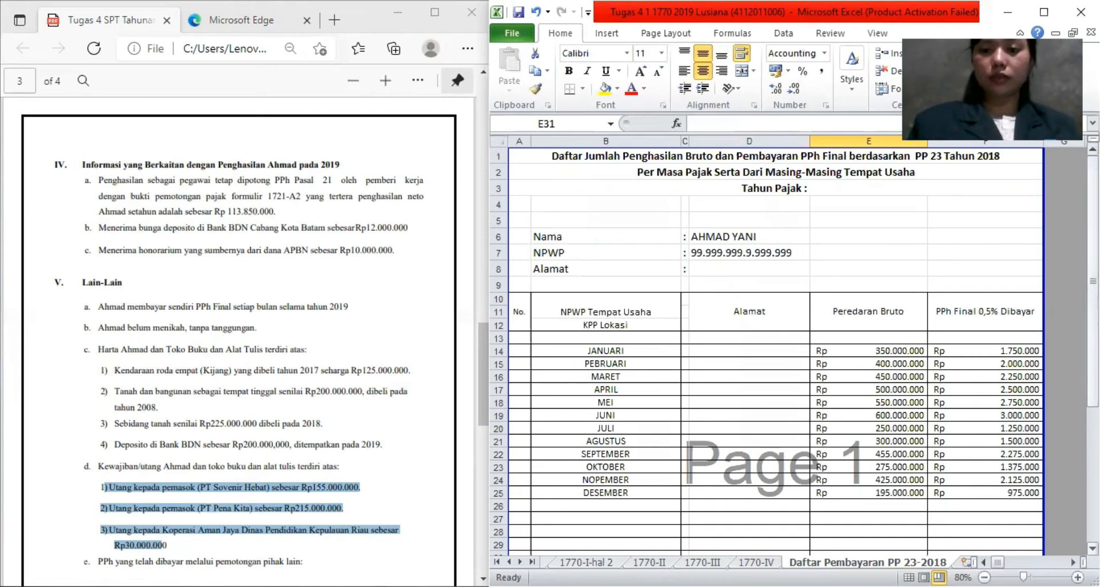
left_click_drag(1092, 240, 1093, 255)
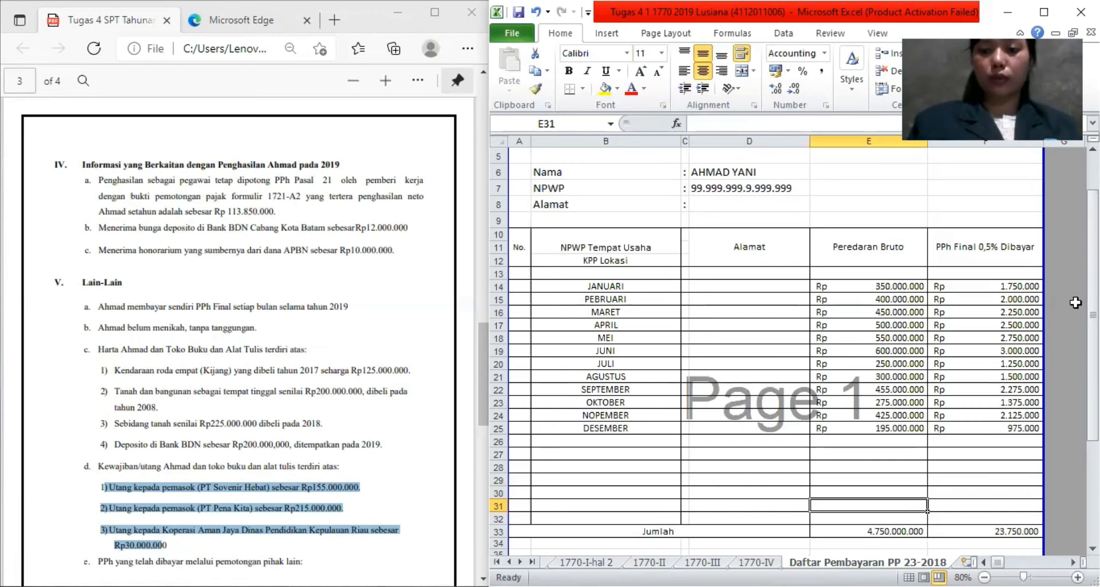
left_click(860, 335)
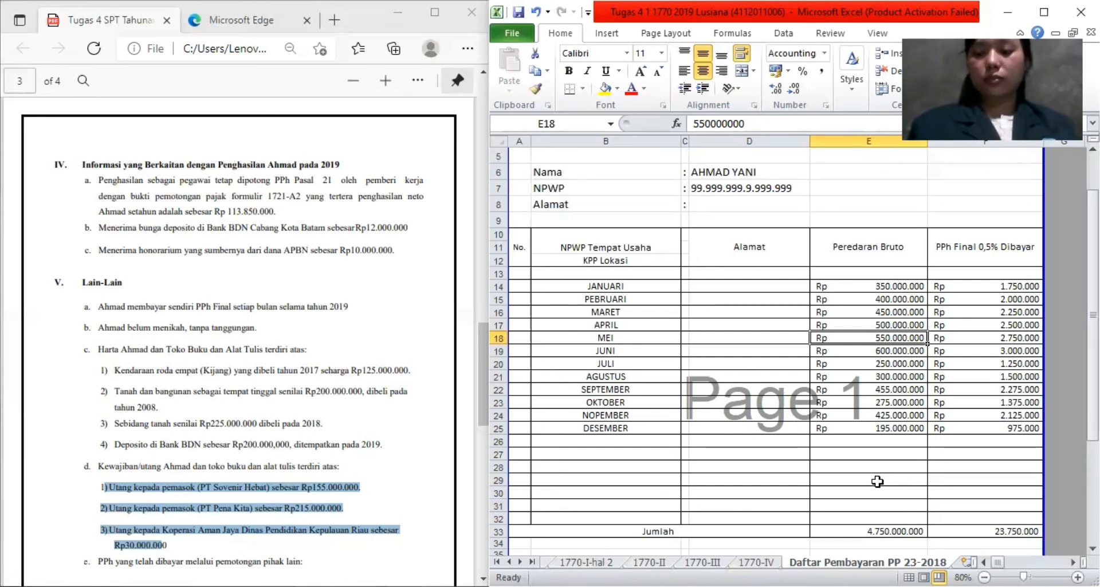
Examine the Jumlah row, signature area and closing notes at the end of the Daftar Pembayaran PP 23-2018 sheet.
key("Down")
key("Down")
key("Down")
key("Down")
key("Down")
key("Down")
key("Down")
key("Down")
key("Down")
key("Down")
key("Down")
key("Down")
key("Down")
key("Down")
key("Down")
key("Down")
key("Down")
key("Down")
key("Down")
key("Down")
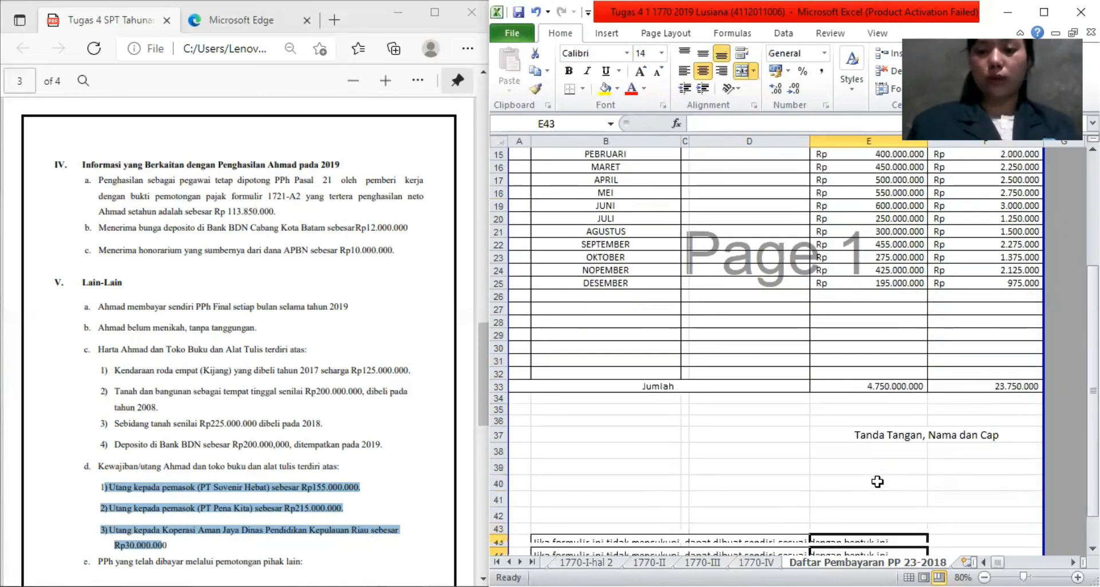
key("Down")
key("Down")
key("Down")
key("Down")
key("Down")
key("Down")
key("Down")
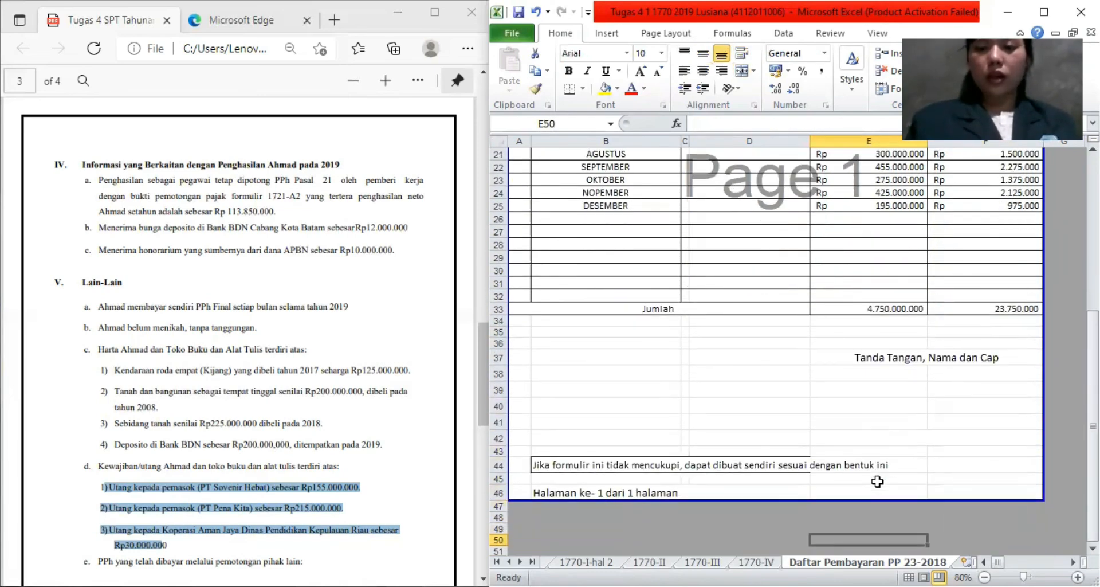